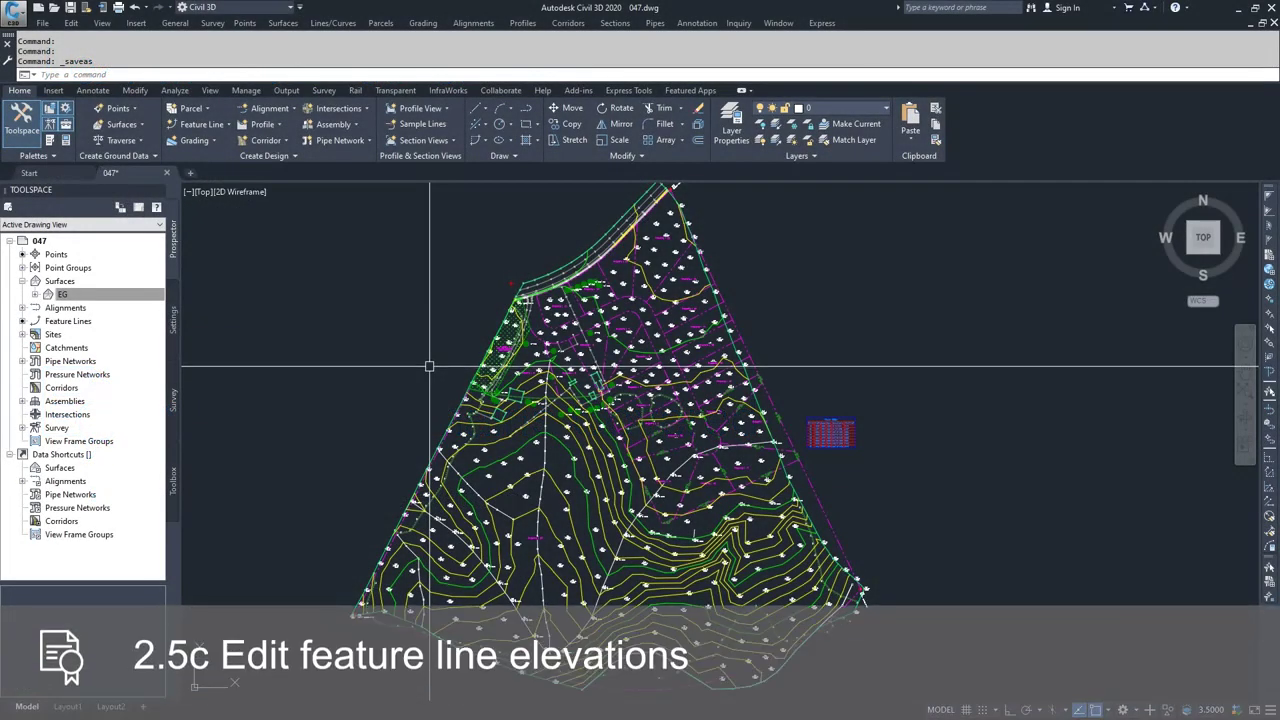
Zoom in on the Feature 2 property-boundary feature line and its nearby survey points
scroll(508, 380, up, 5)
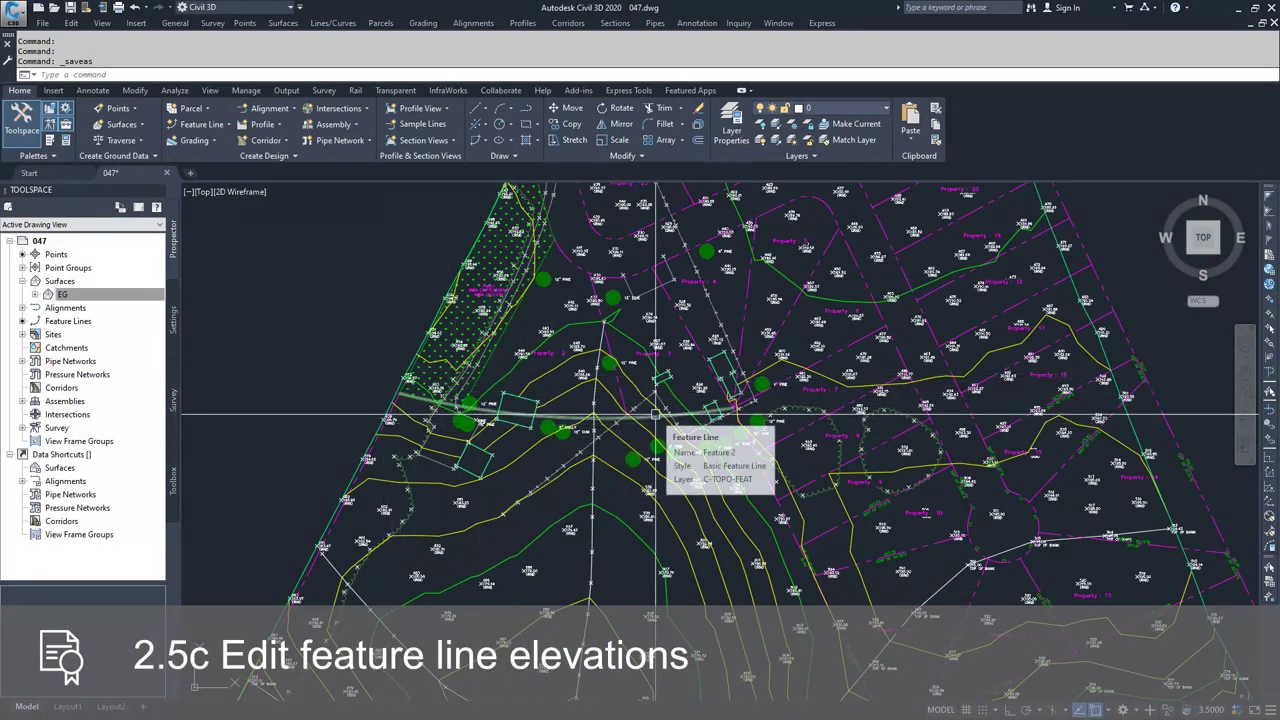
Select Feature 2 and check its Elevation Editor table, confirming 0.000' at both ends
click(655, 412)
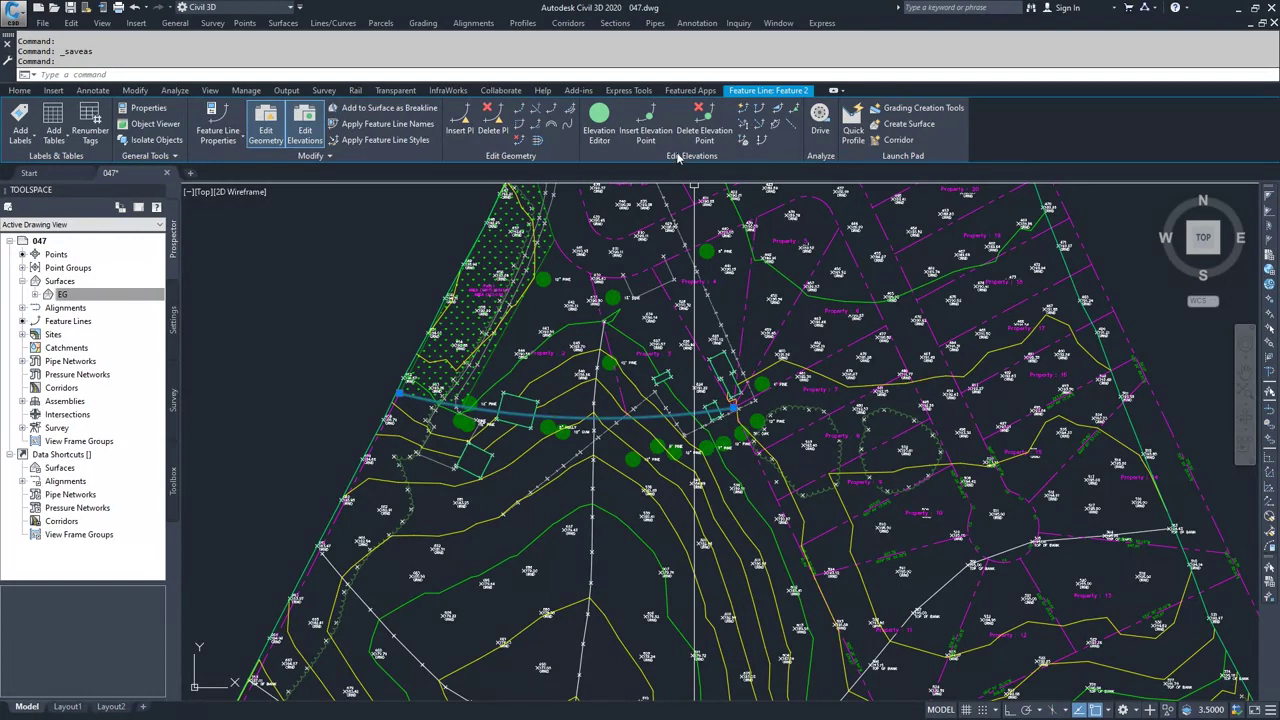
click(600, 126)
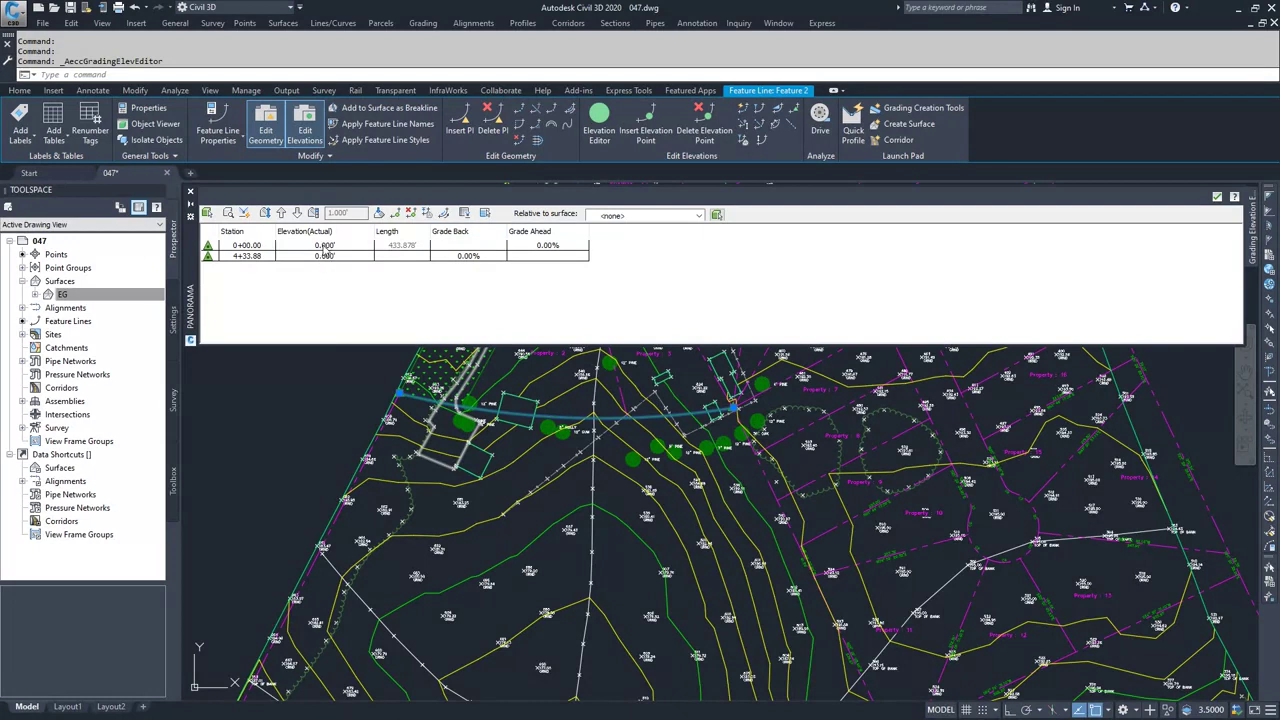
click(1217, 197)
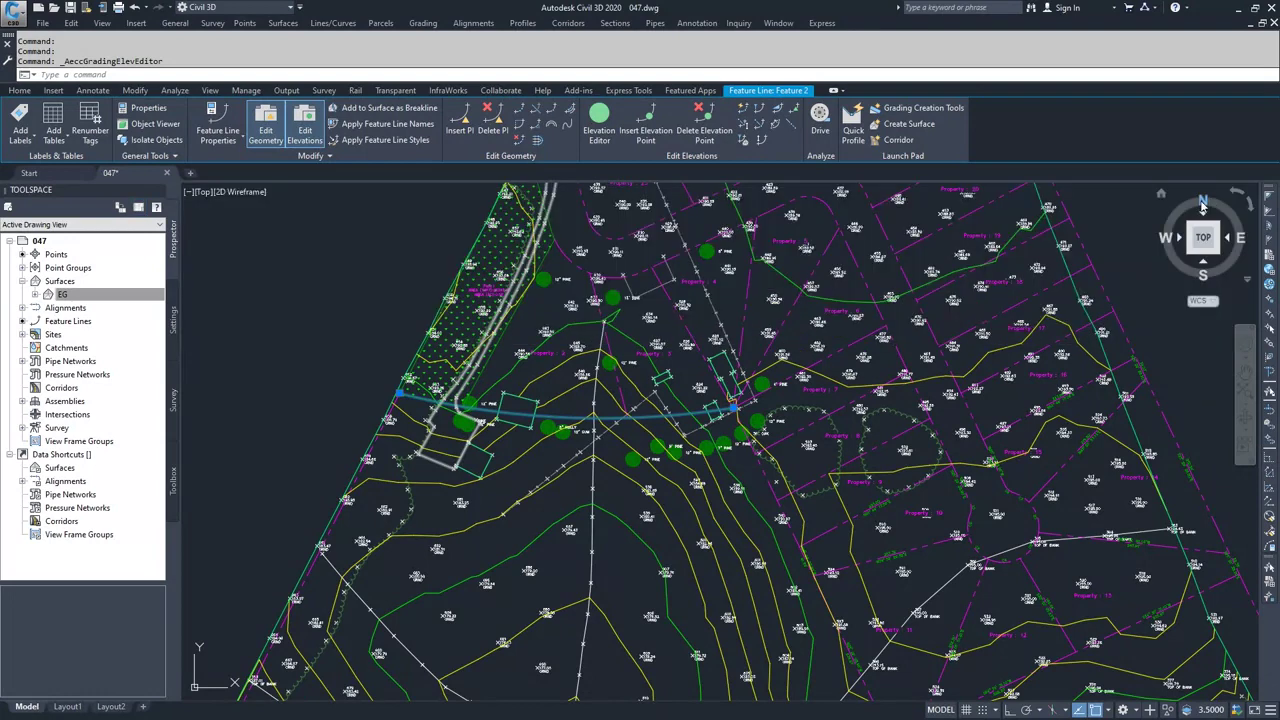
Drape Feature 2 onto surface EG with intermediate grade break points inserted
click(744, 143)
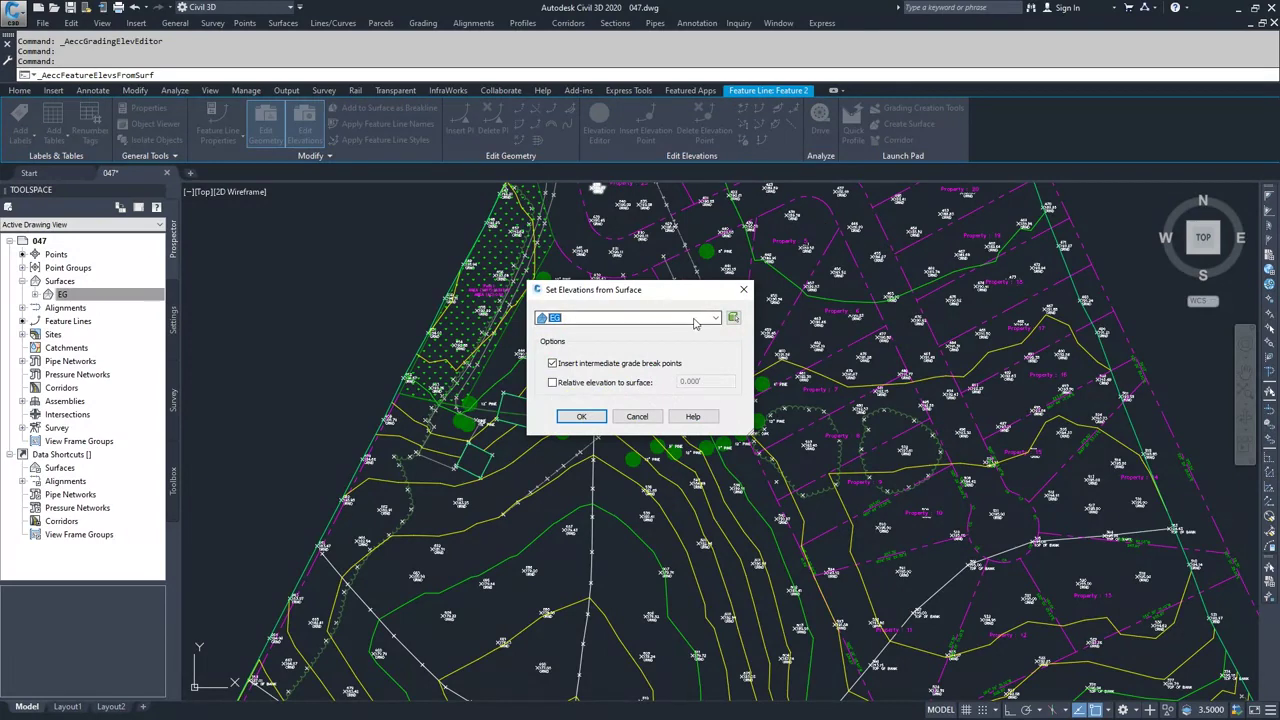
click(698, 322)
click(566, 337)
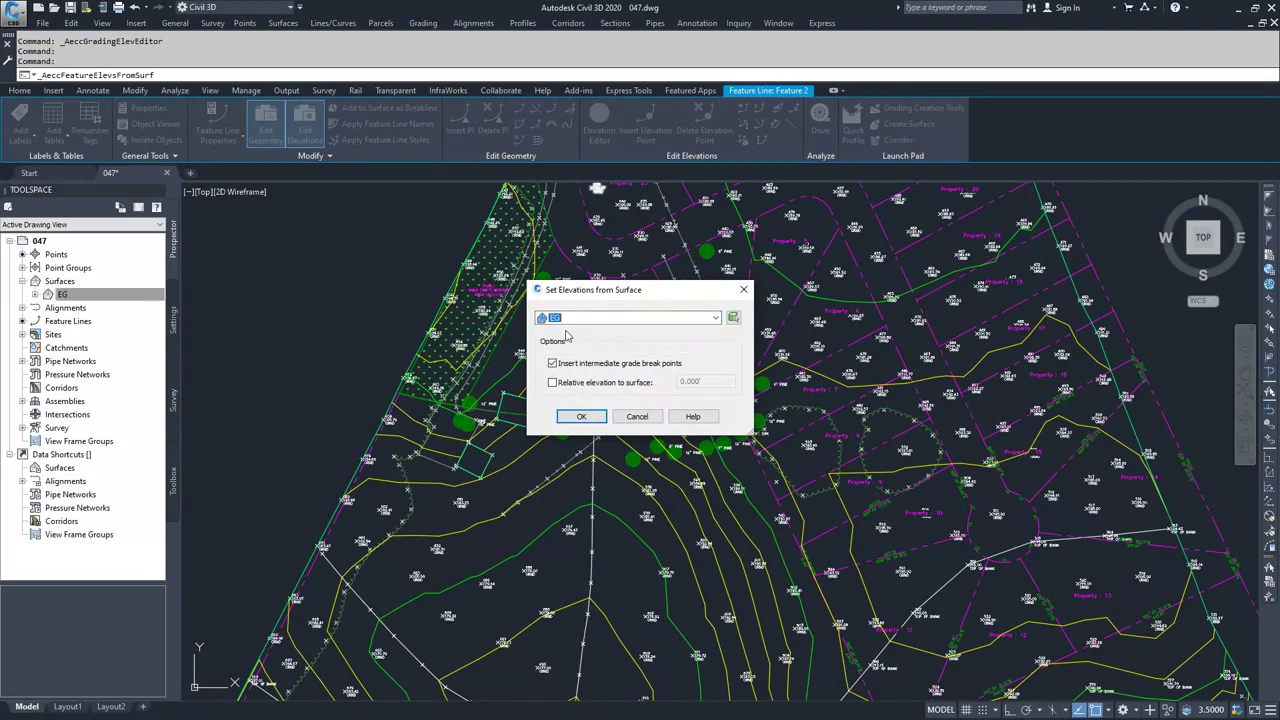
click(586, 422)
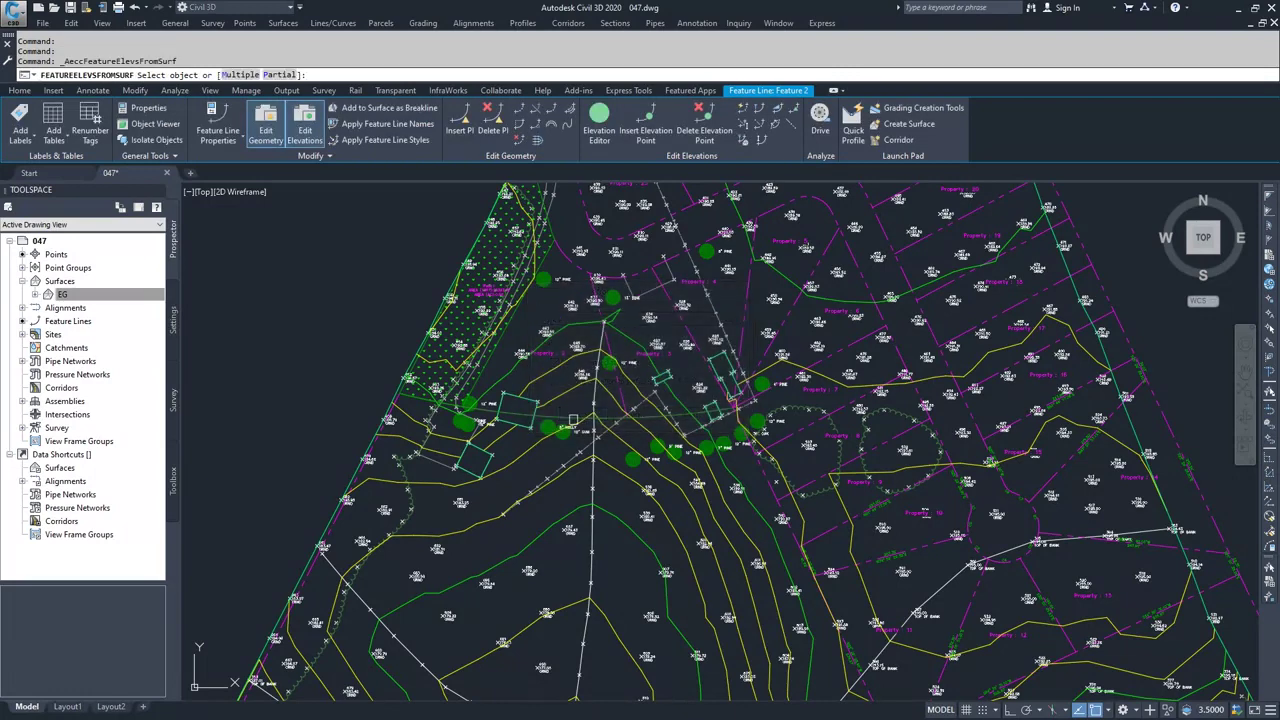
scroll(562, 424, up, 3)
click(562, 424)
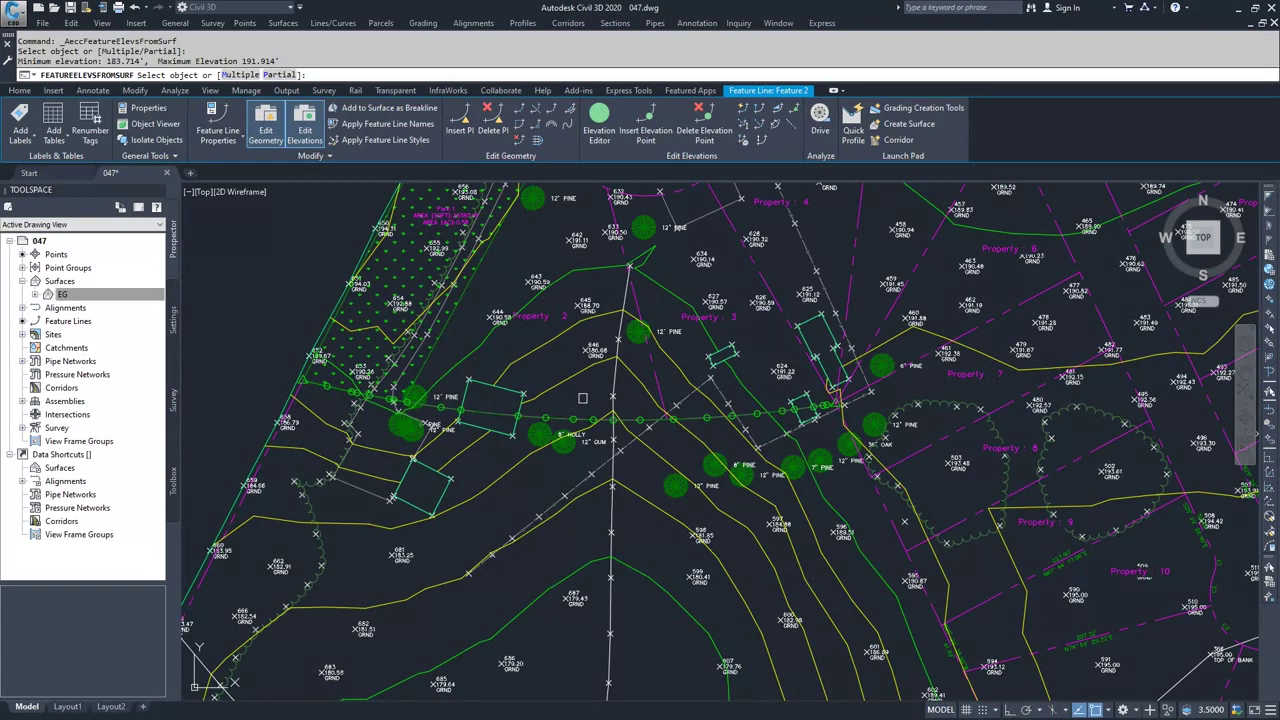
key(Return)
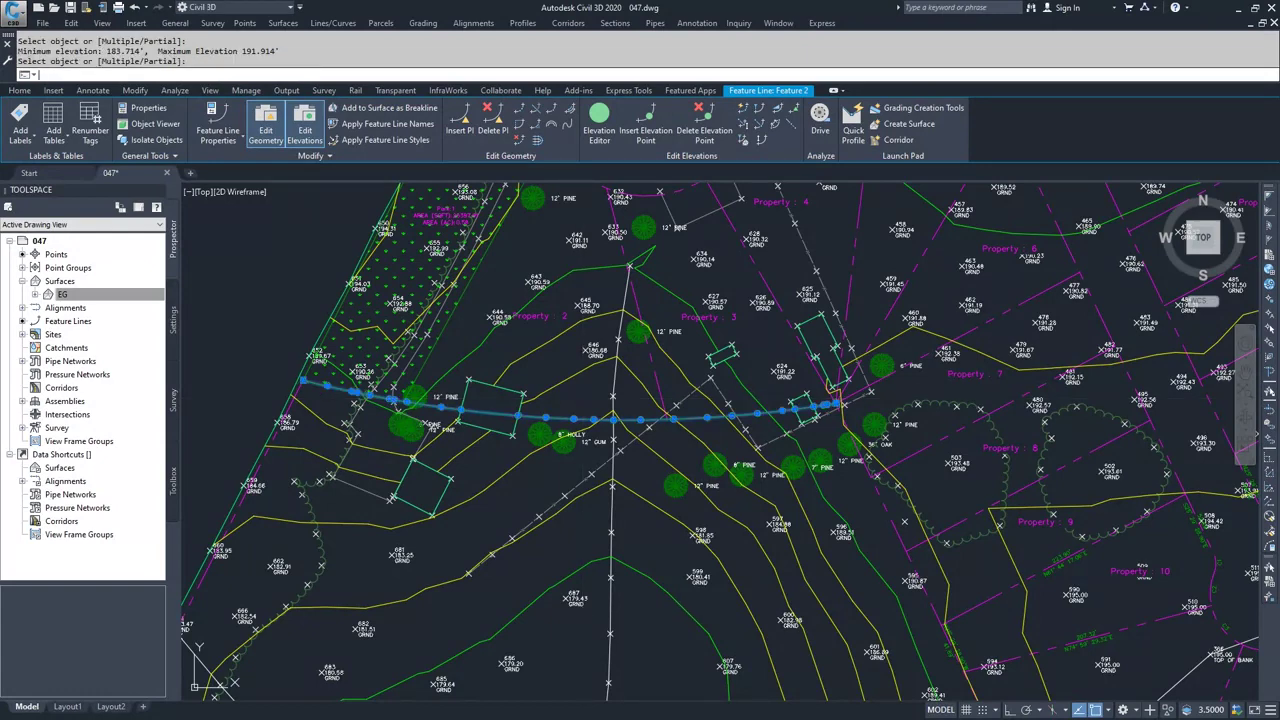
Review Feature 2's draped elevations from station 0+00.00 to 4+33.88 in the Elevation Editor
click(599, 122)
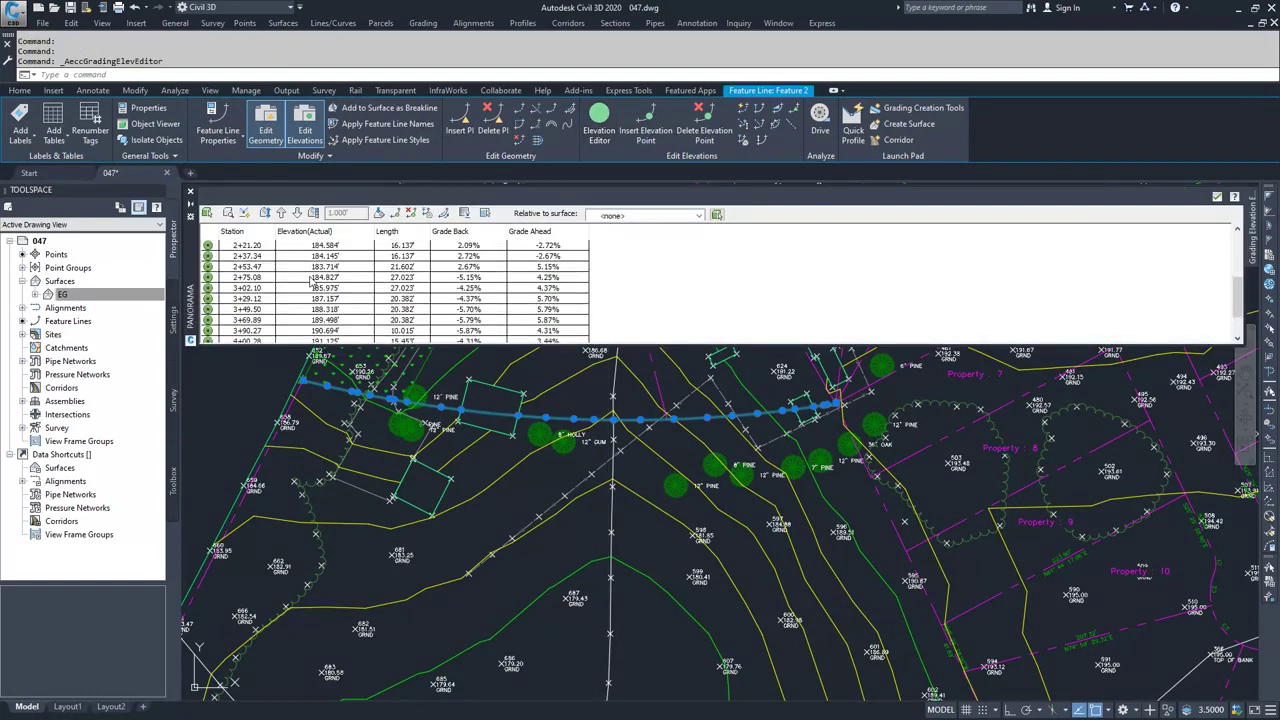
scroll(312, 281, up, 3)
scroll(312, 283, up, 5)
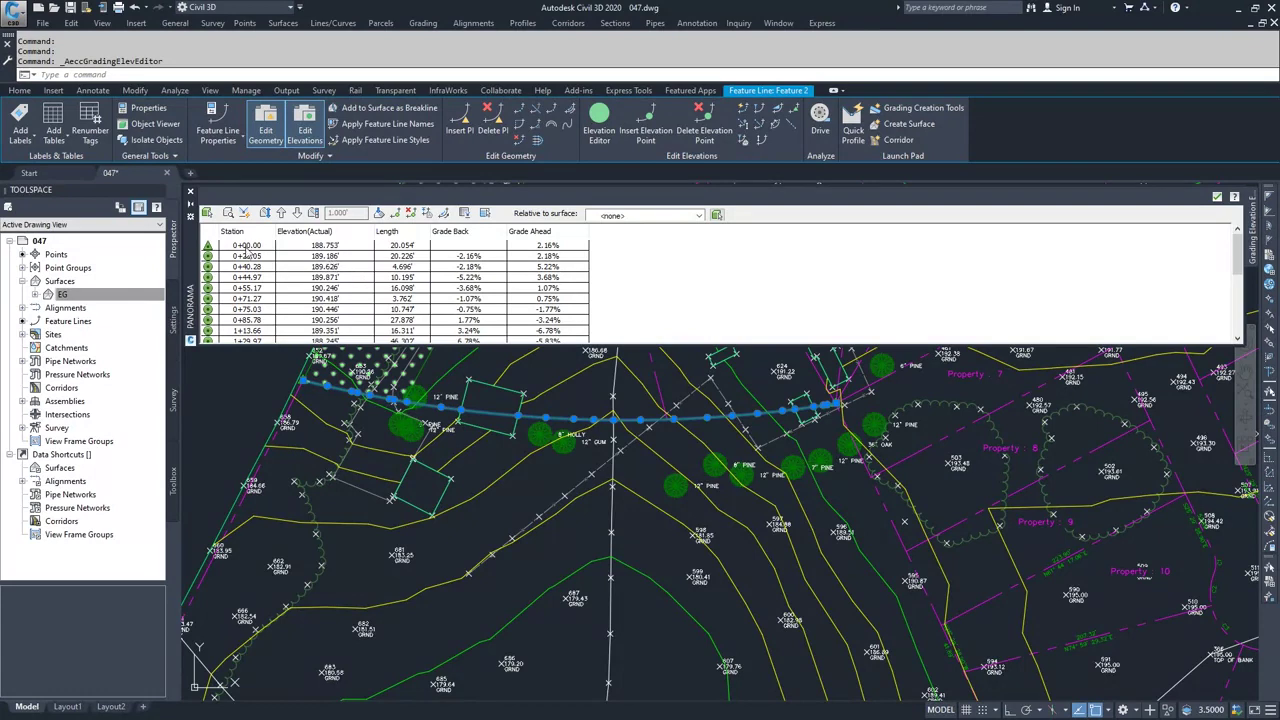
scroll(256, 294, down, 8)
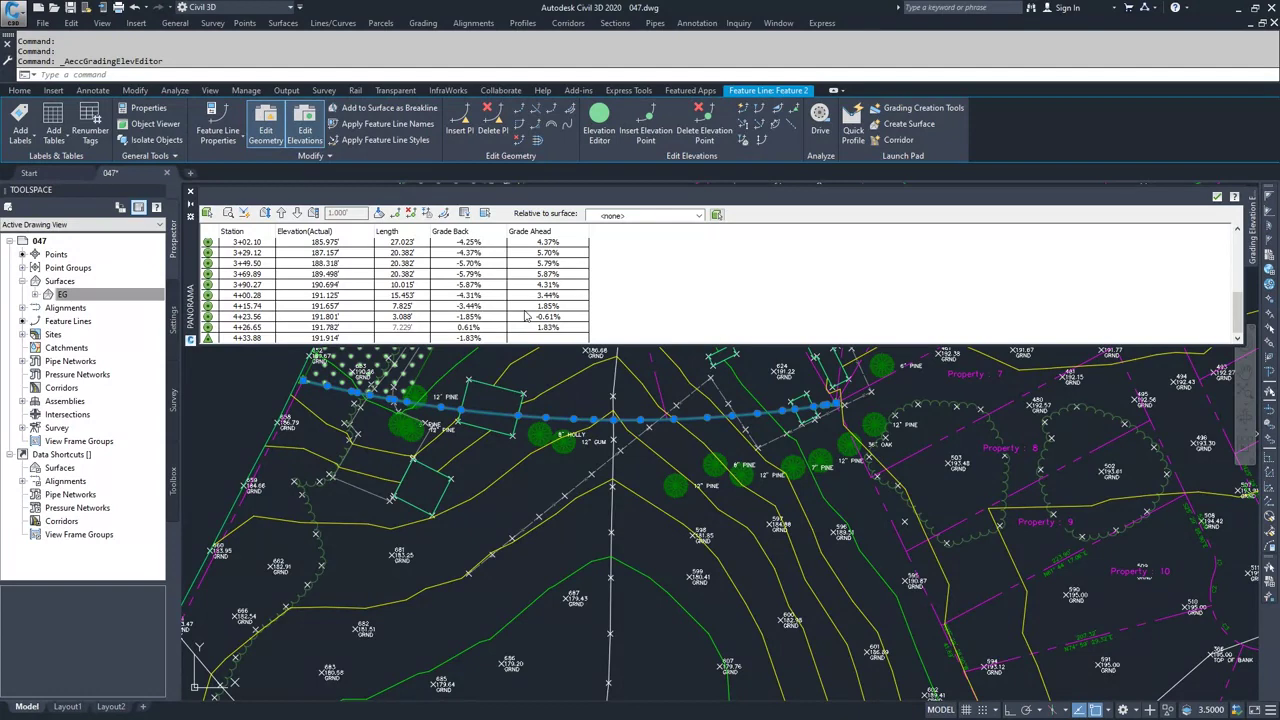
click(1219, 198)
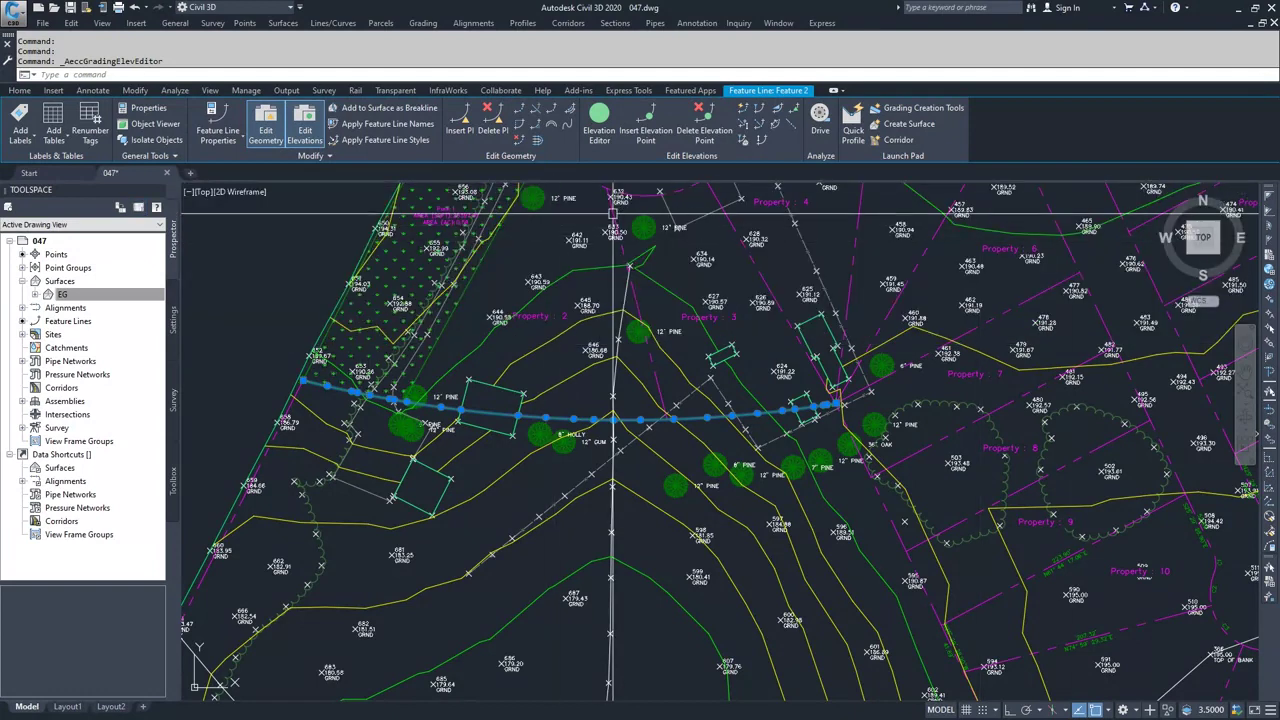
click(742, 108)
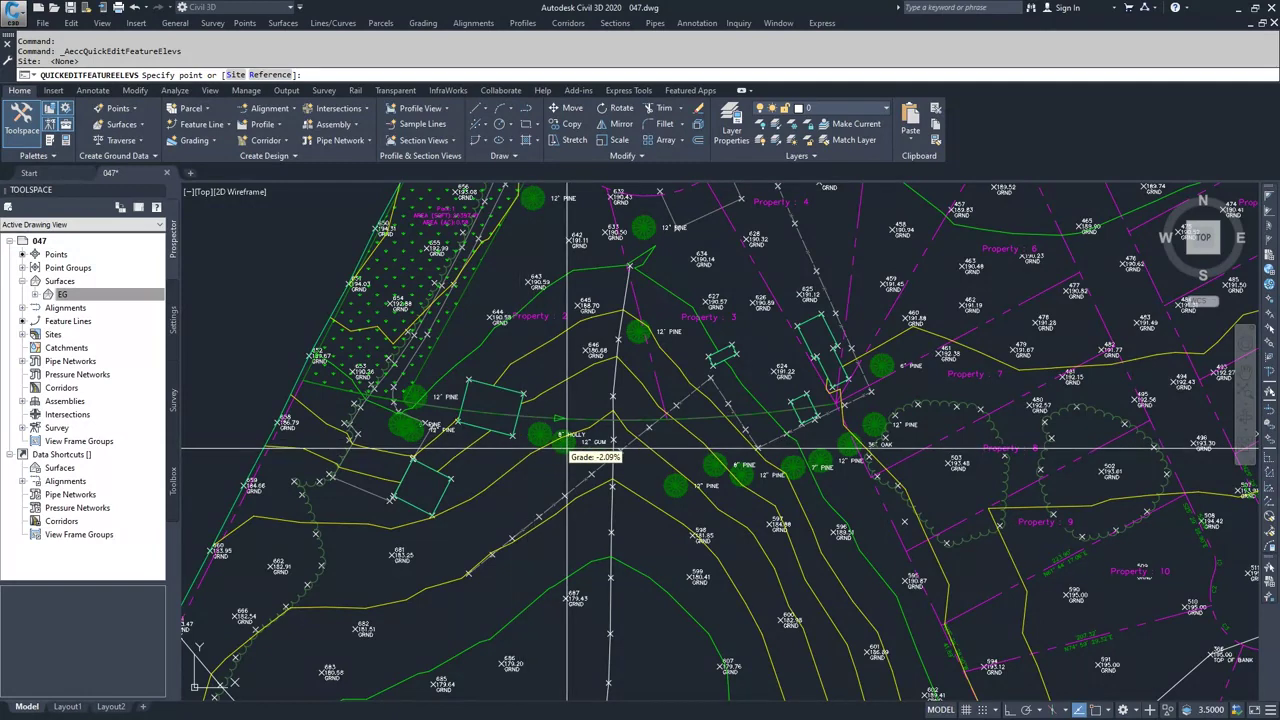
key(Escape)
click(563, 420)
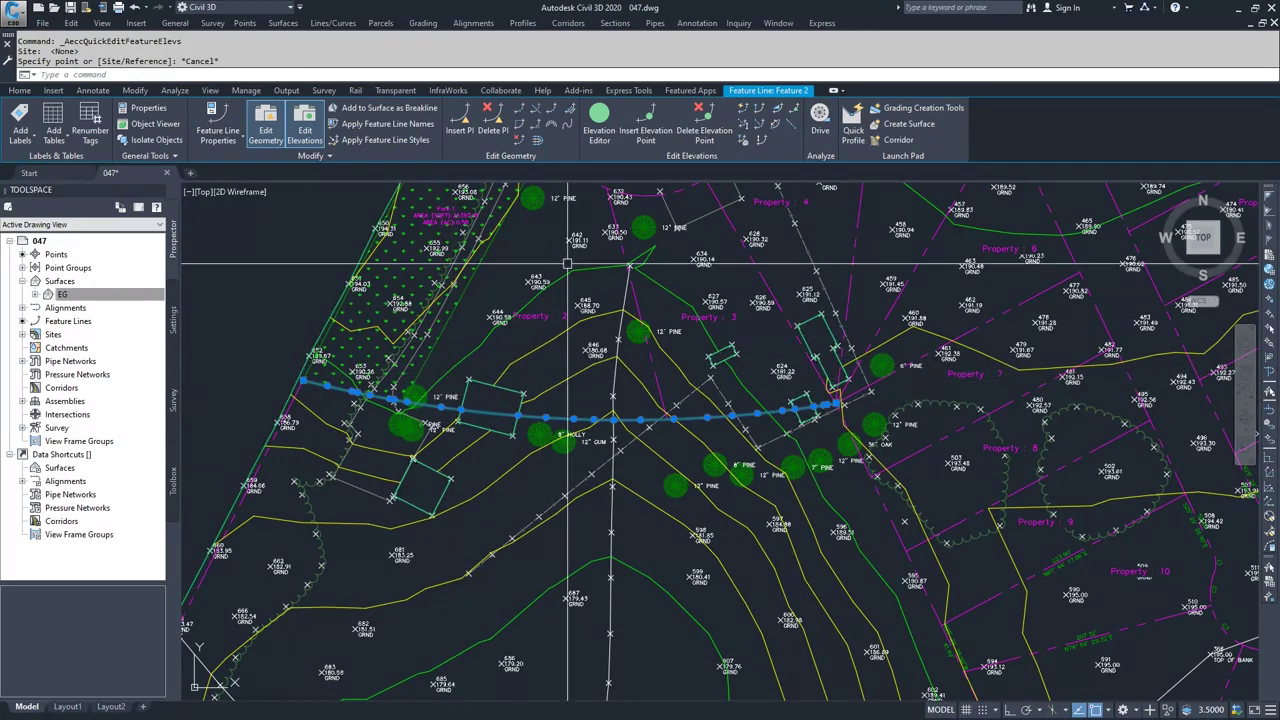
Start the vertex elevation edit on Feature 2, then cancel it without changes
click(761, 110)
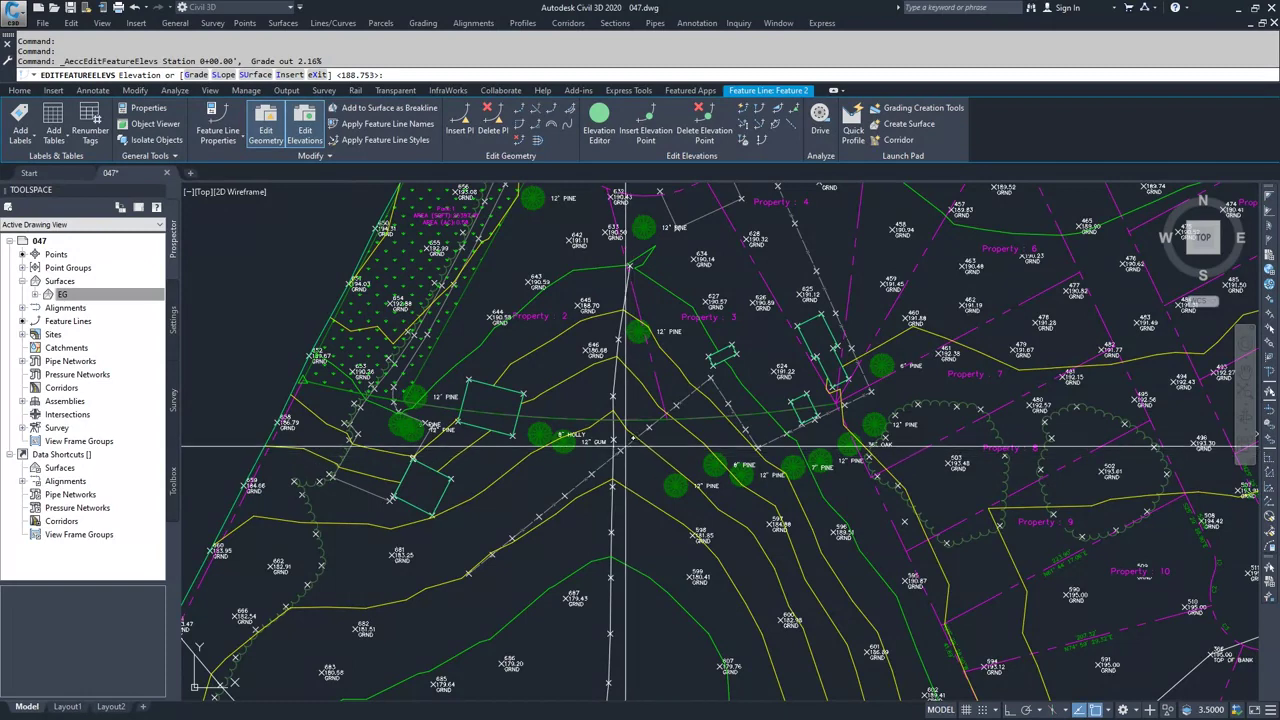
key(Escape)
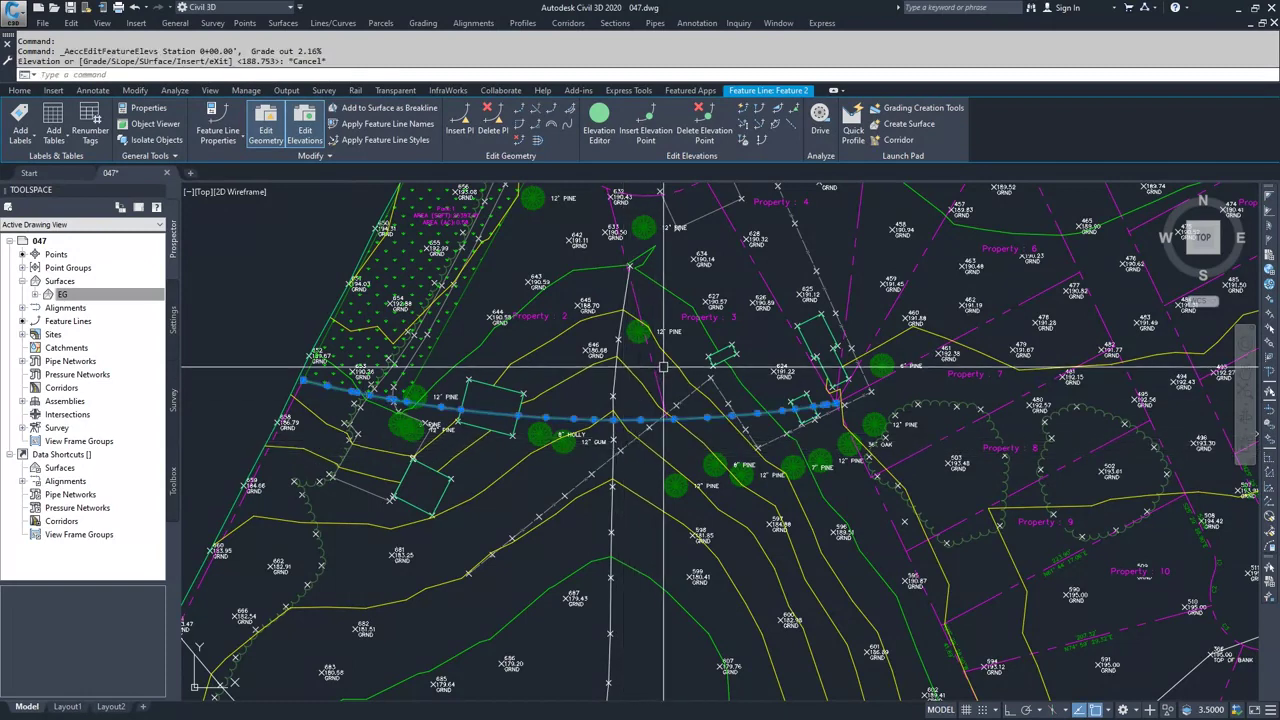
click(778, 110)
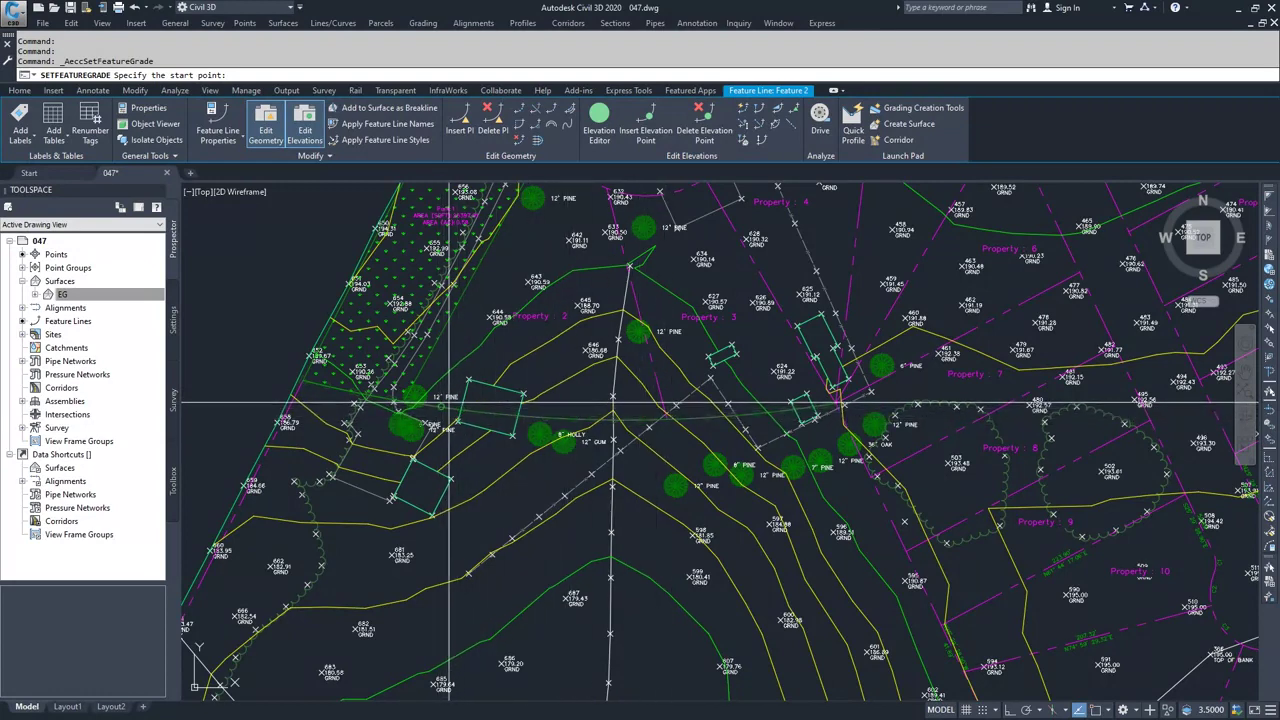
click(524, 396)
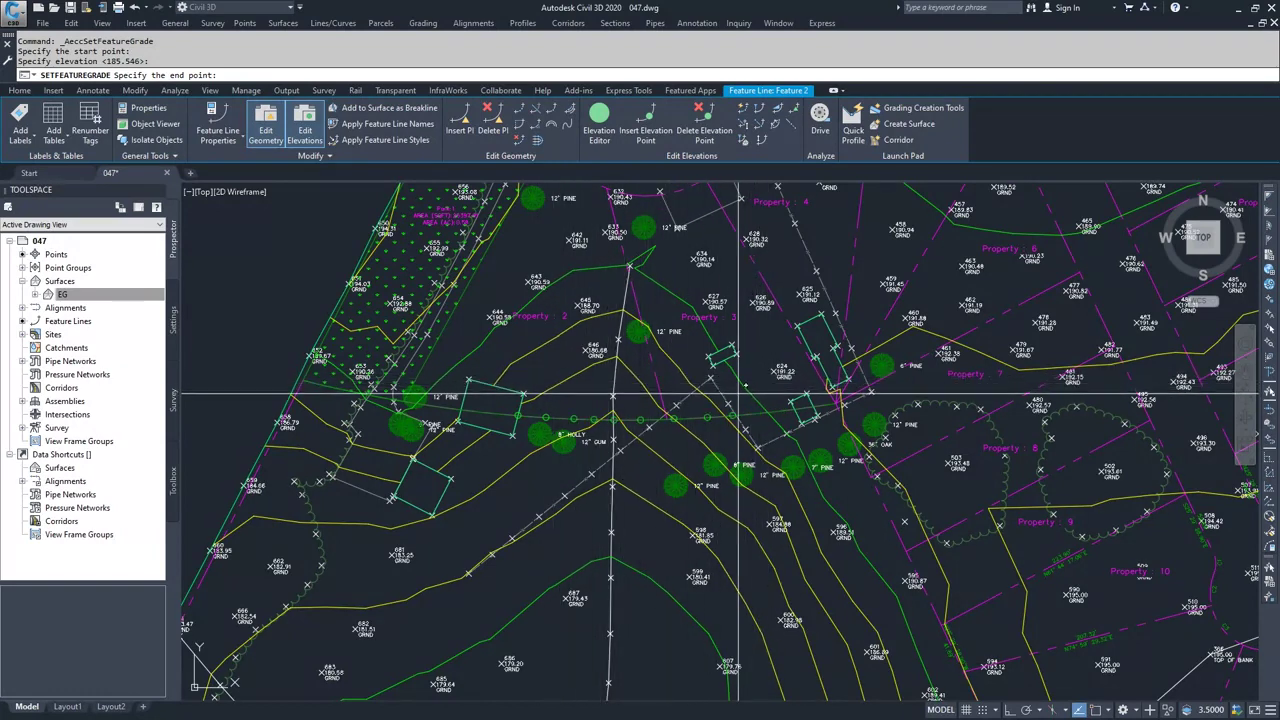
click(632, 392)
key(Escape)
key(Escape)
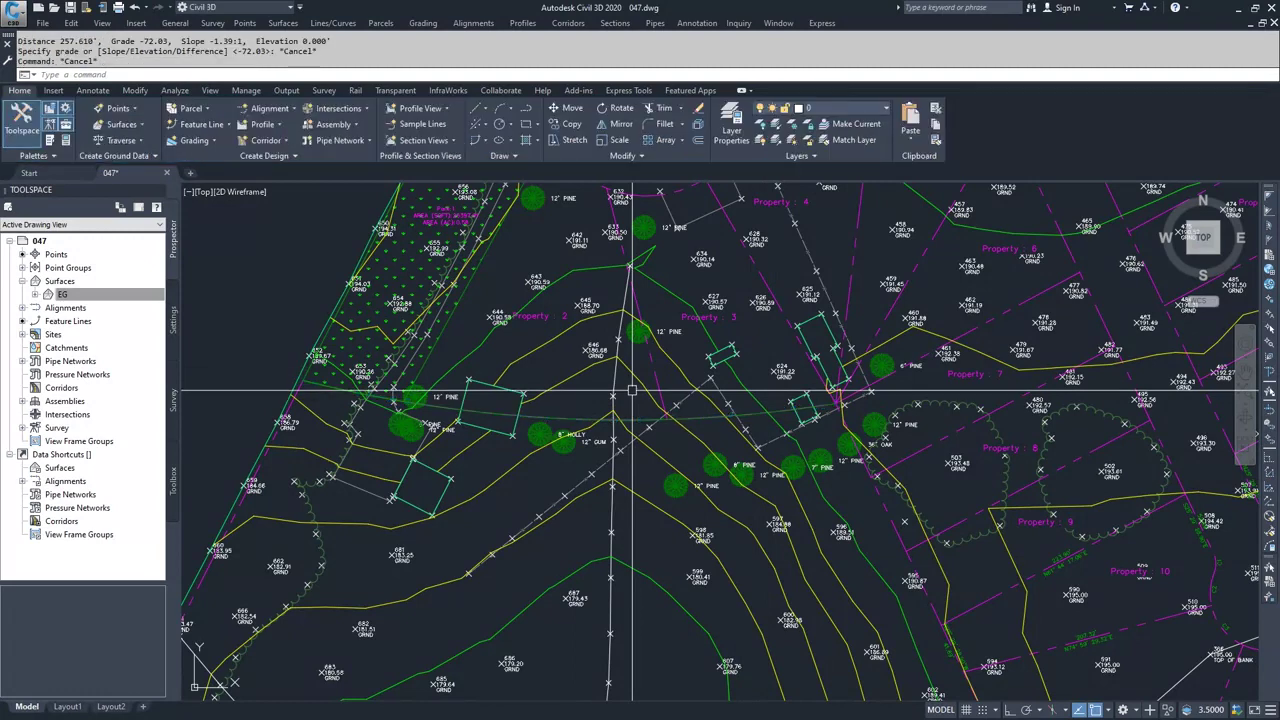
Insert a high point on Feature 2 between two picked points with grade ahead 23 and grade back 15
click(632, 420)
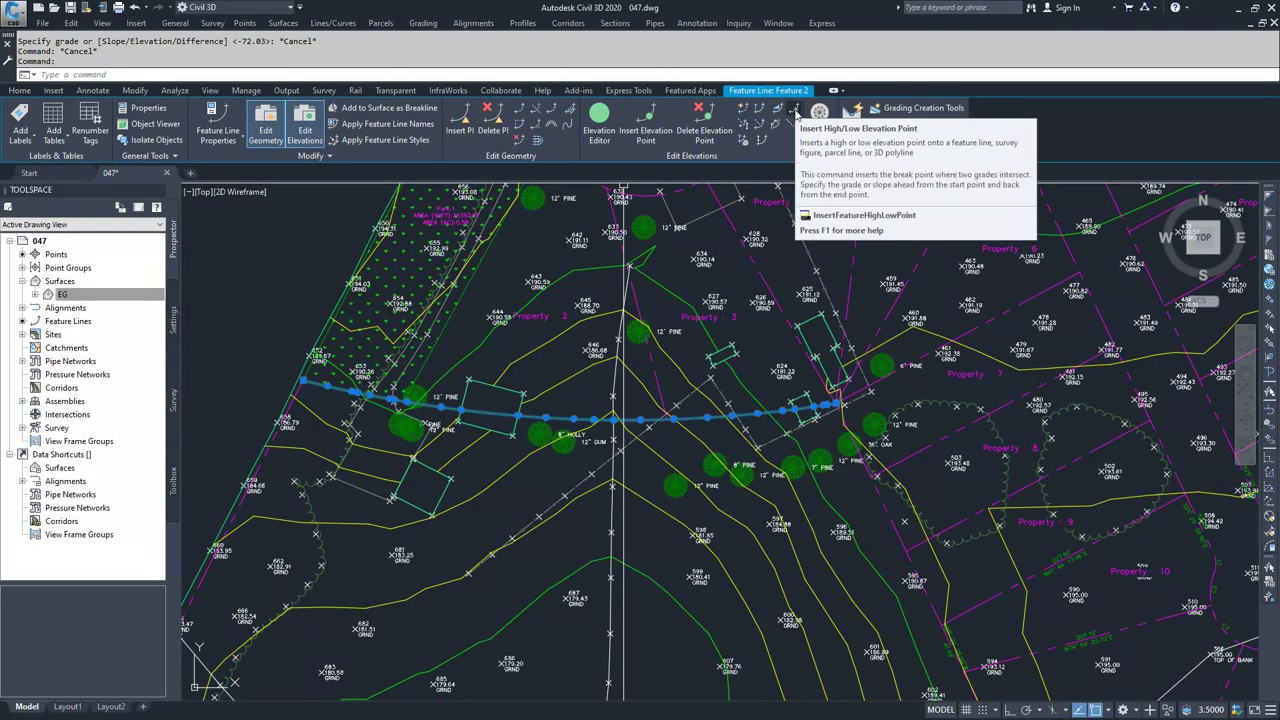
click(796, 113)
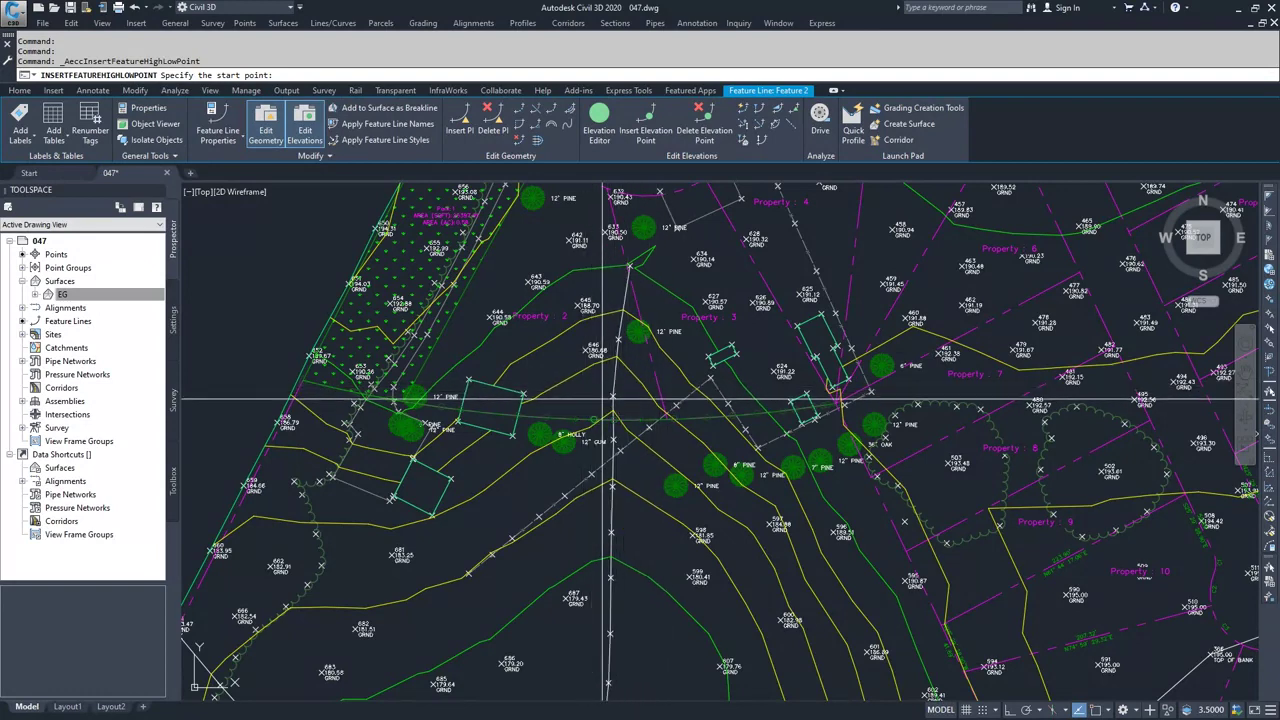
click(606, 394)
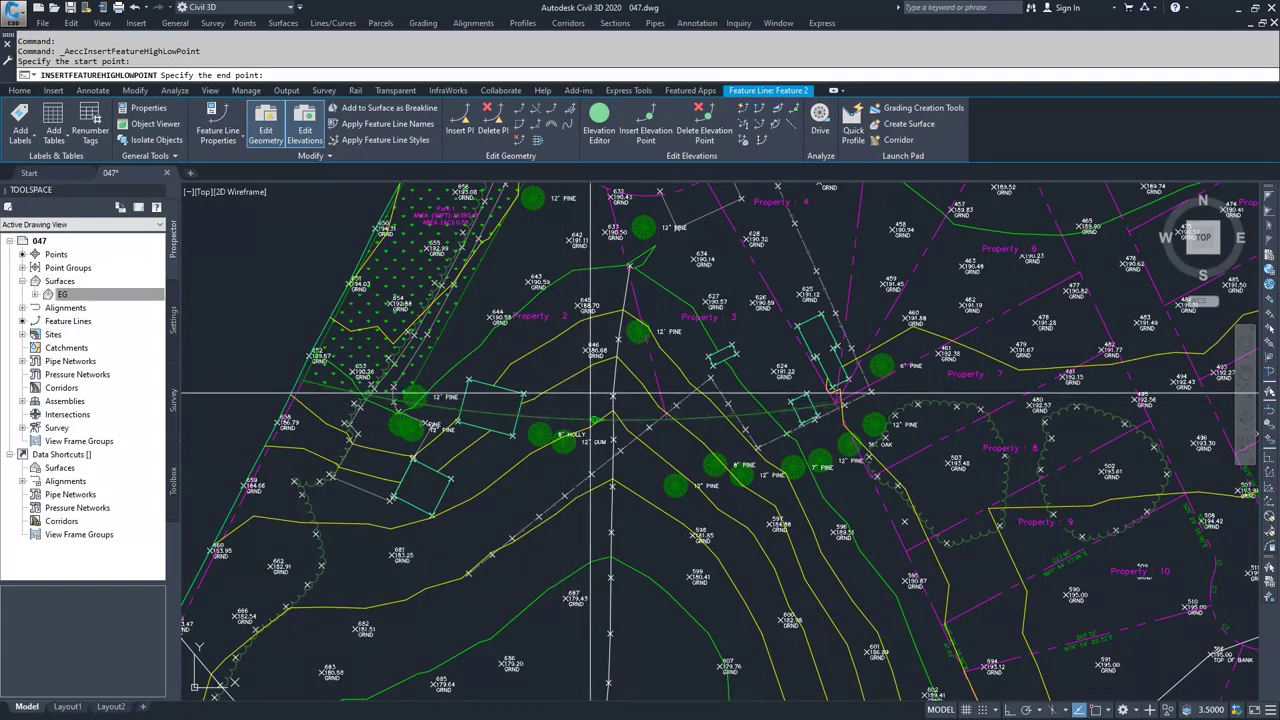
click(749, 406)
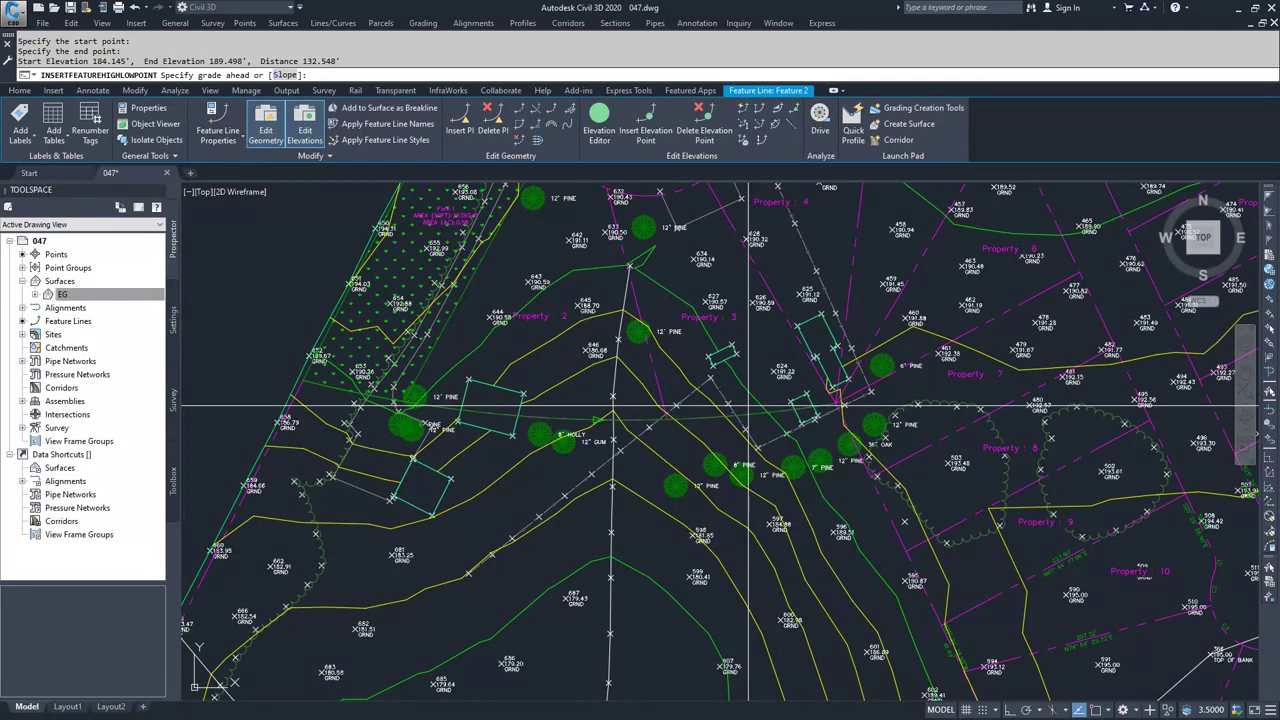
click(752, 404)
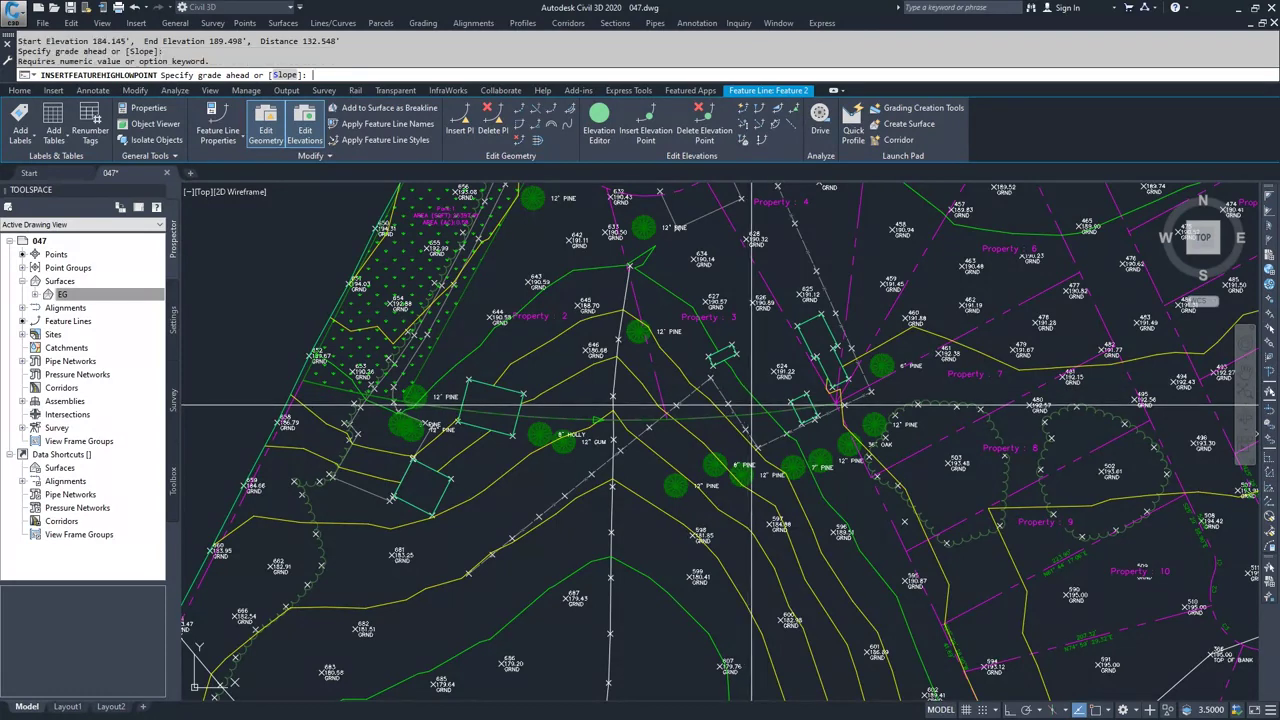
key(Return)
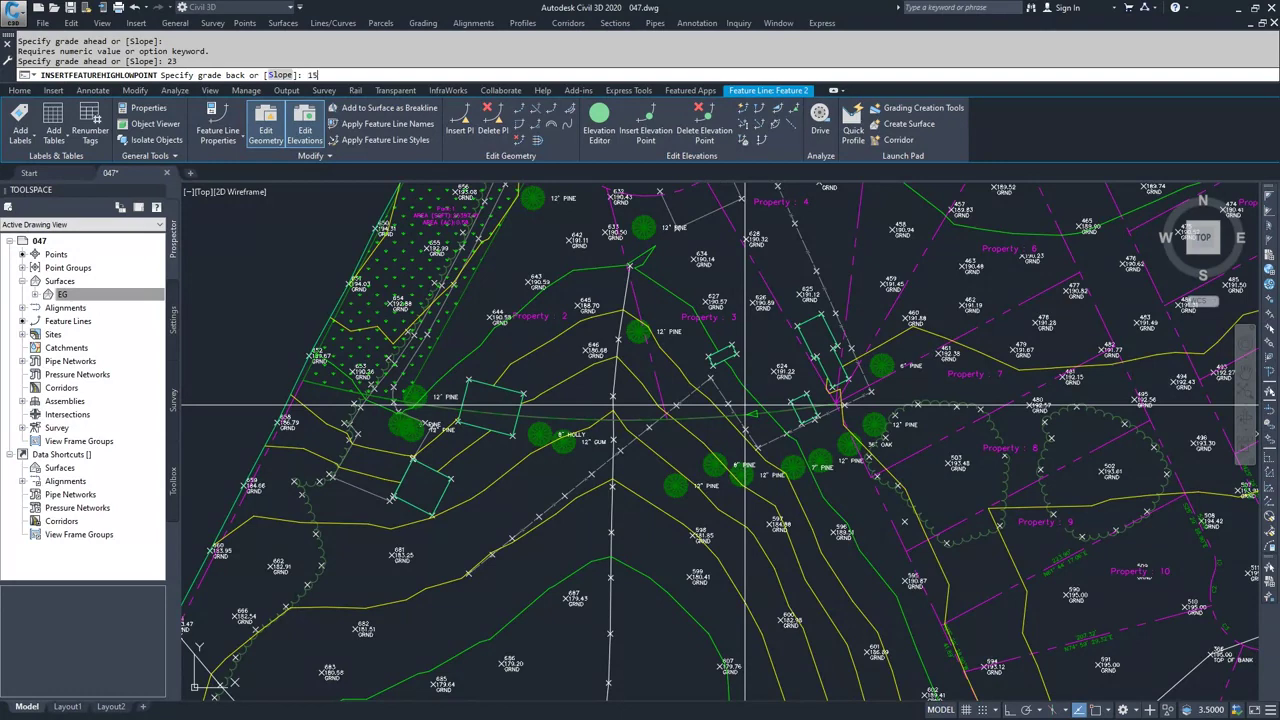
text(15)
key(Return)
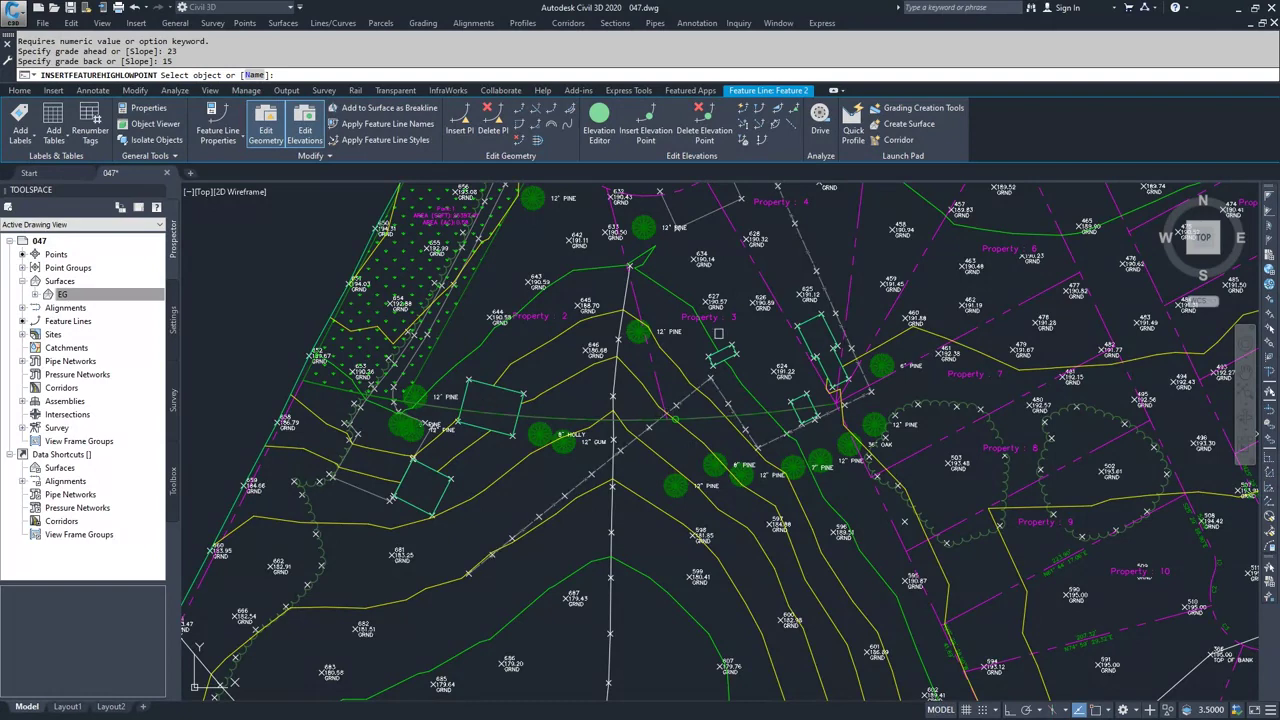
key(Escape)
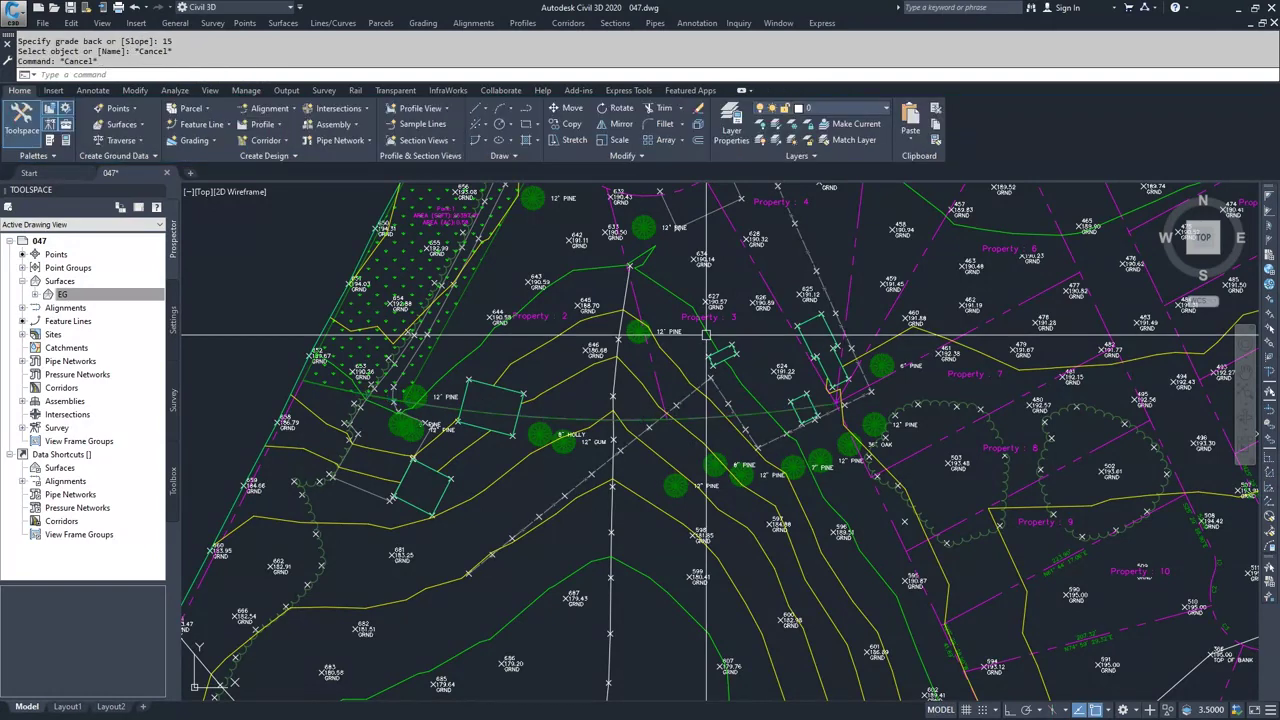
Select the Feature 2 property-boundary feature line to bring up its editing tools
click(686, 418)
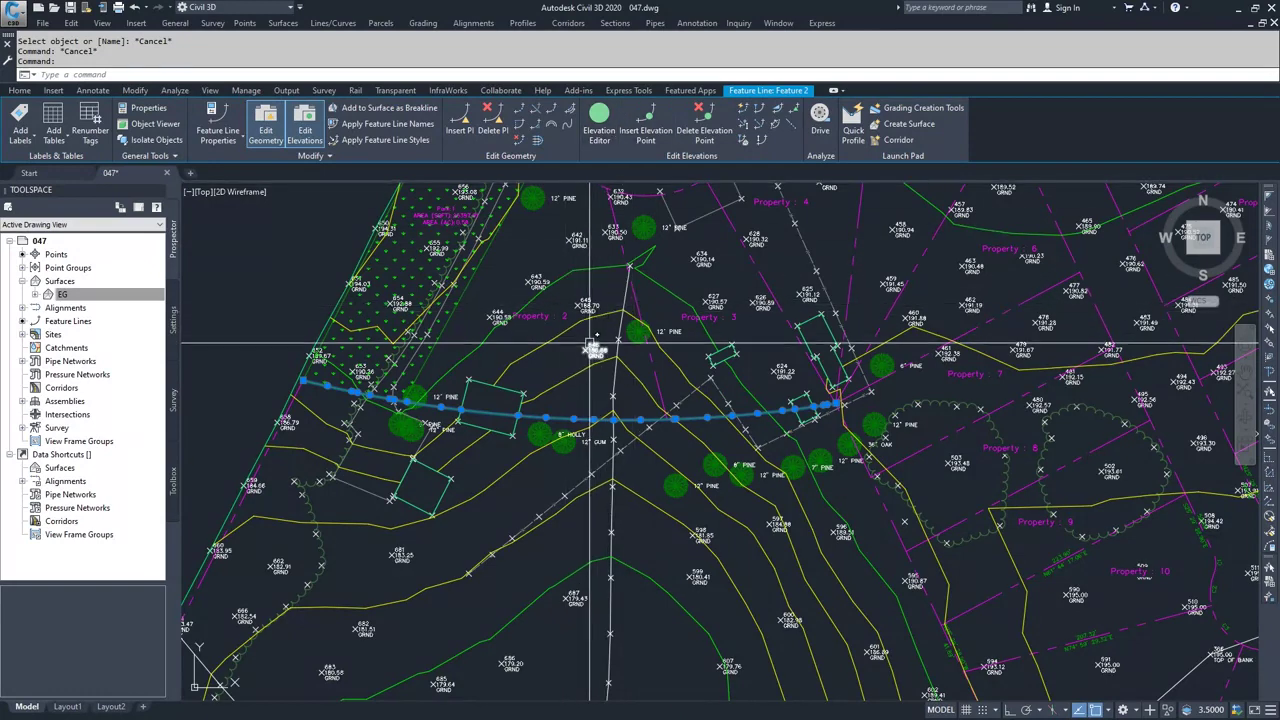
Delete three intermediate elevation points from the middle of Feature 2
click(704, 130)
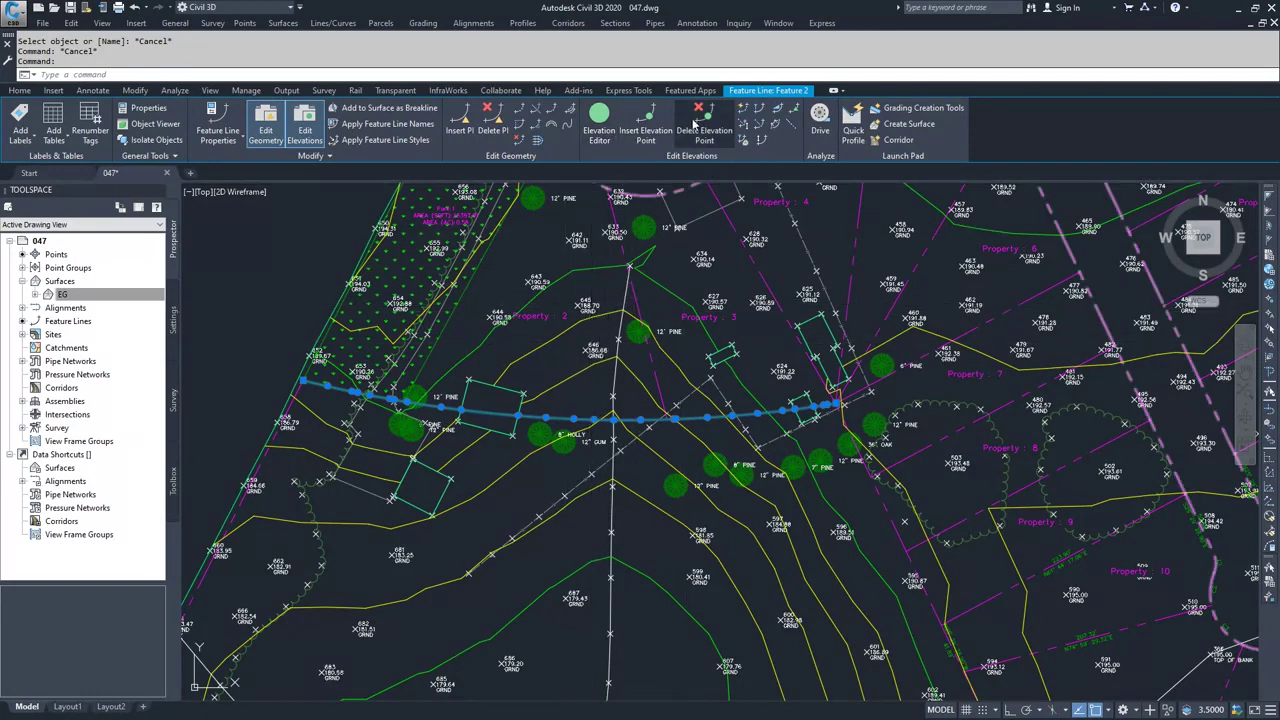
click(437, 441)
click(484, 456)
click(522, 468)
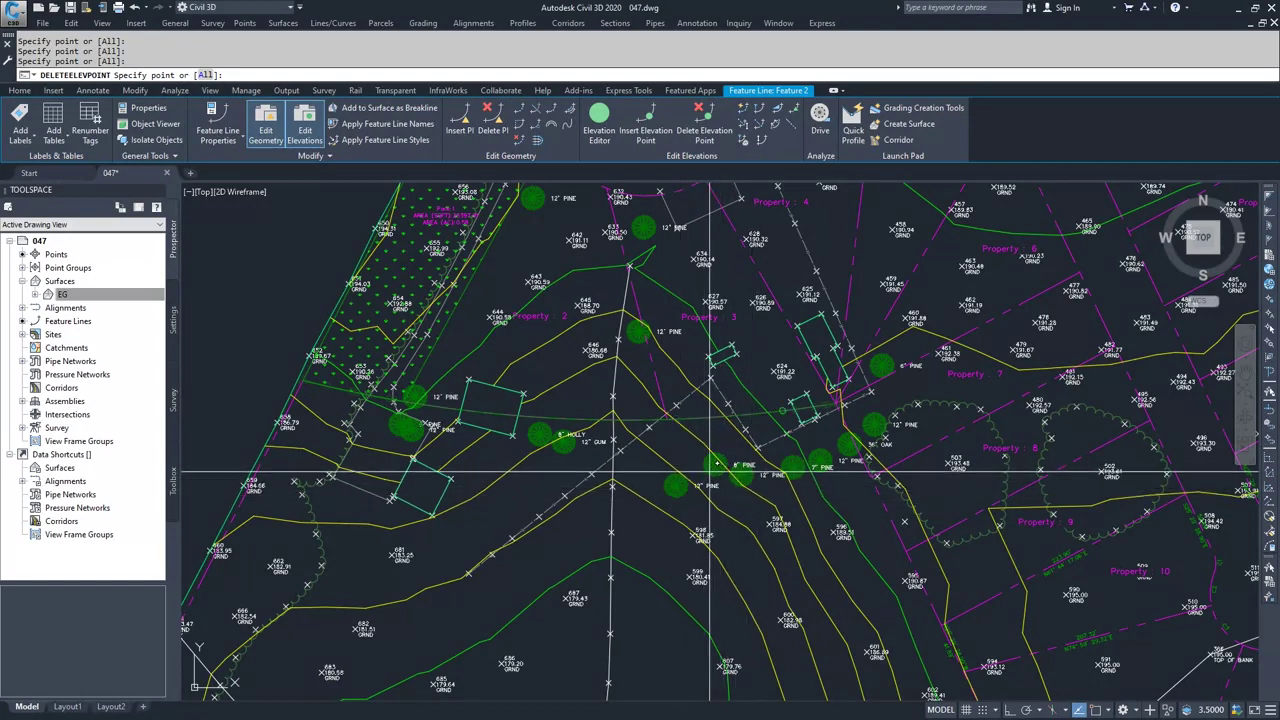
key(Return)
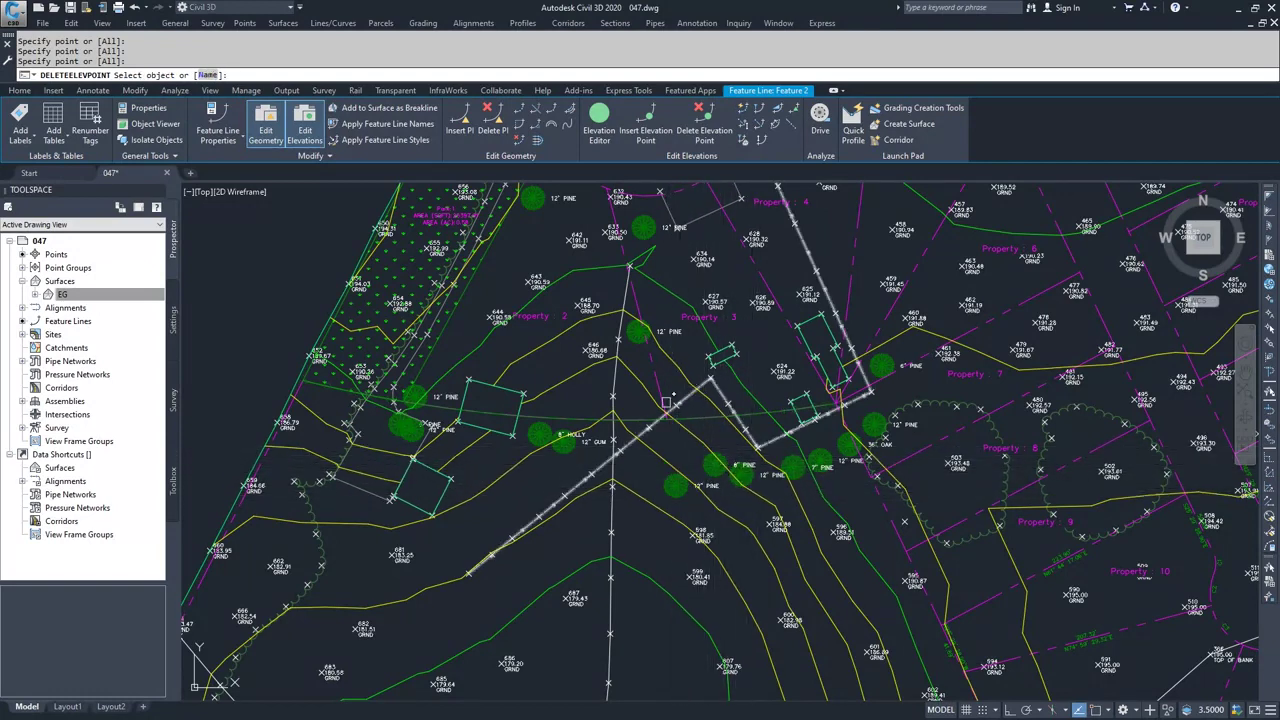
key(Escape)
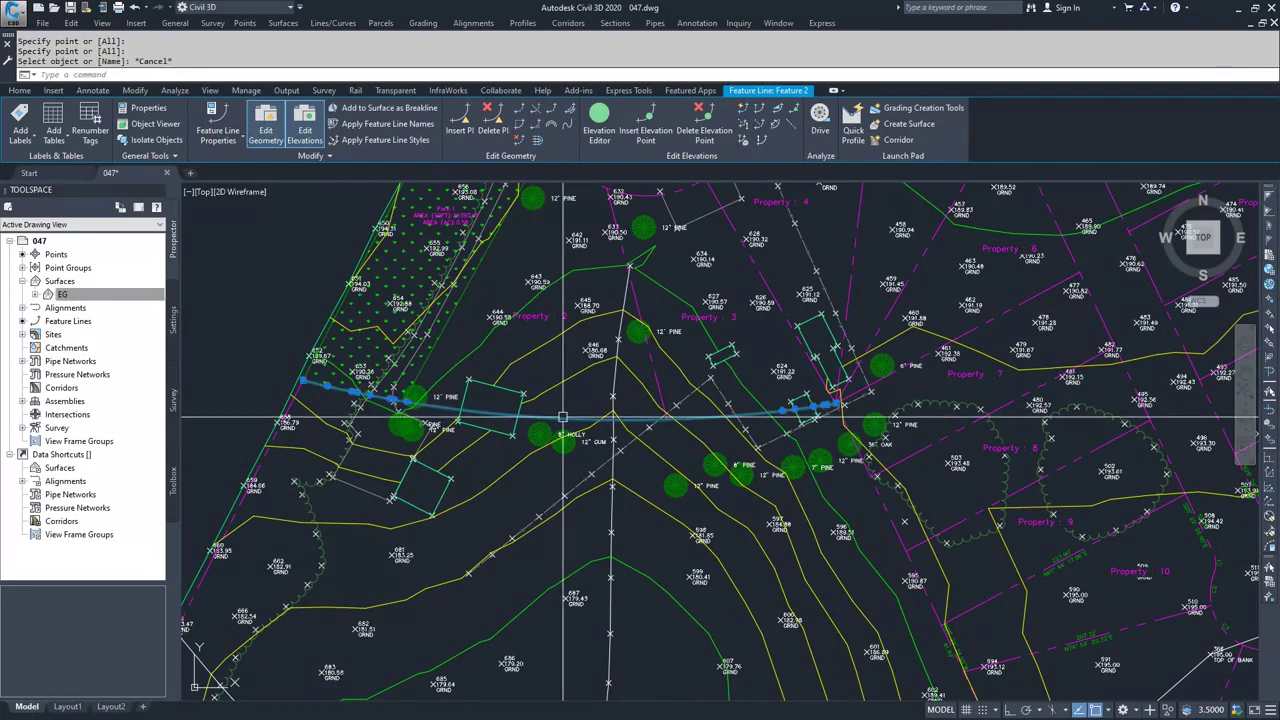
Insert two elevation points on Feature 2 at 190 ft, the second near station 3+78.28
click(648, 120)
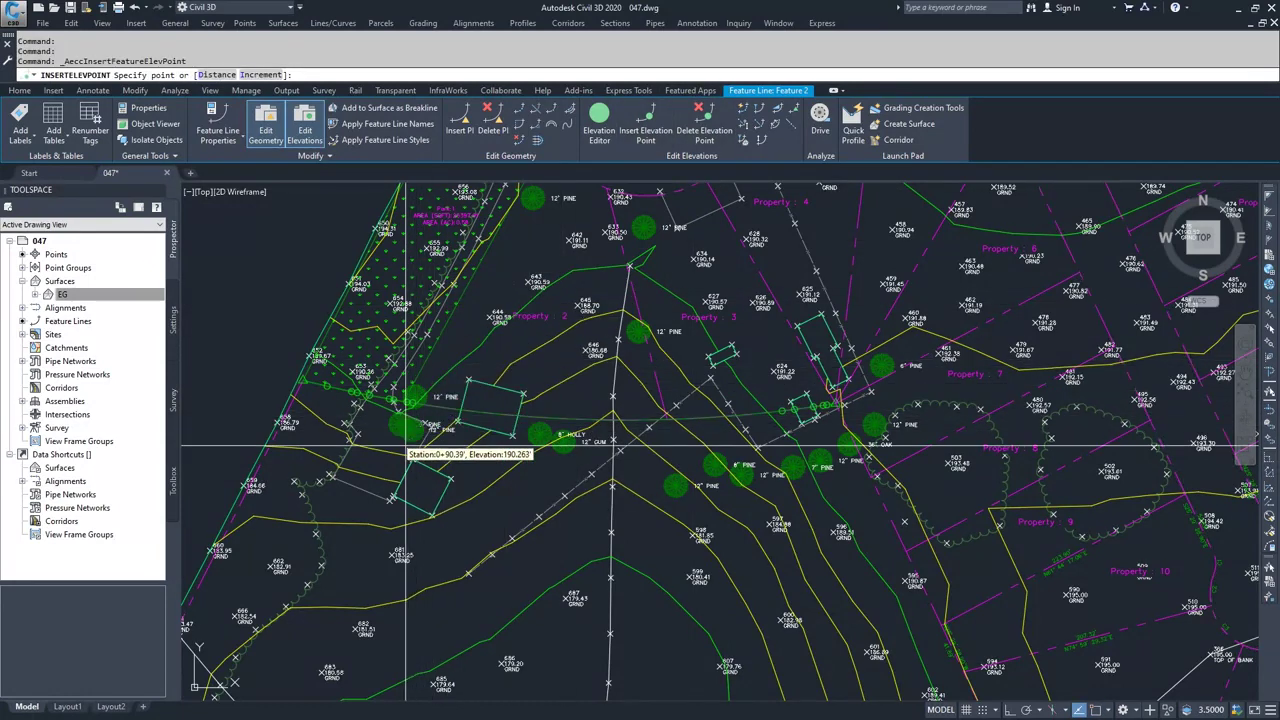
scroll(418, 437, up, 8)
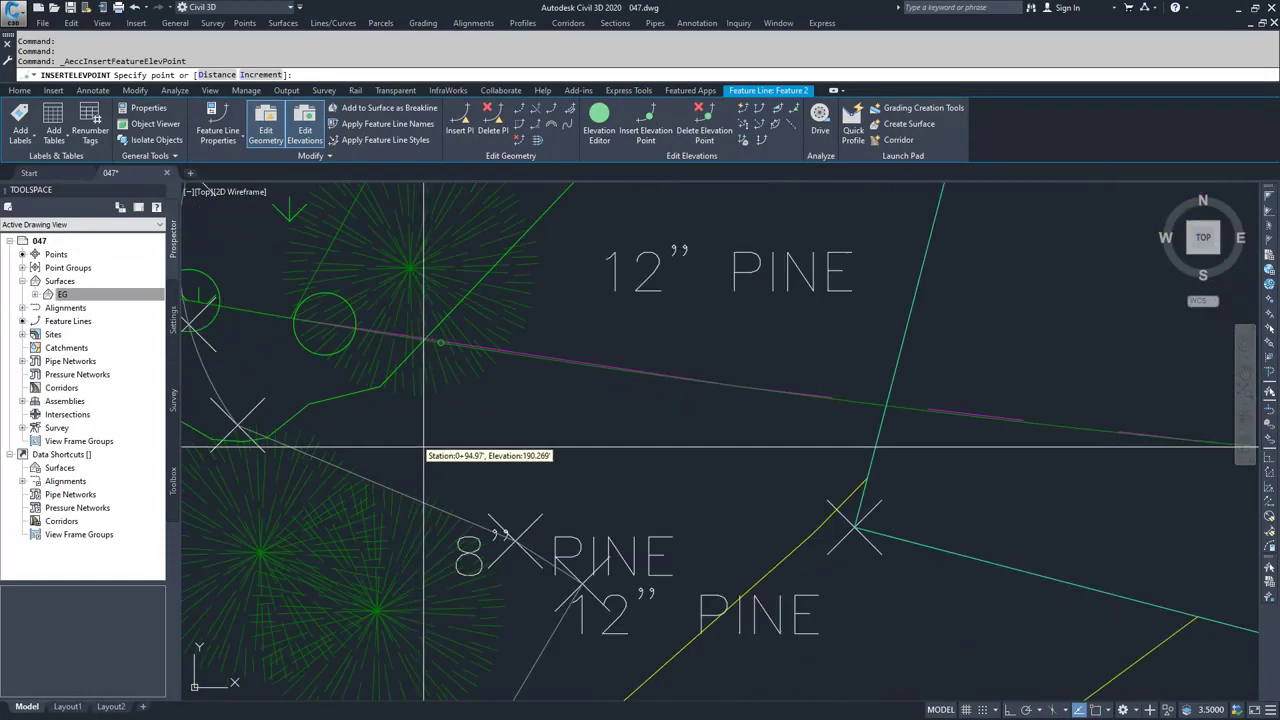
click(408, 448)
scroll(408, 448, down, 8)
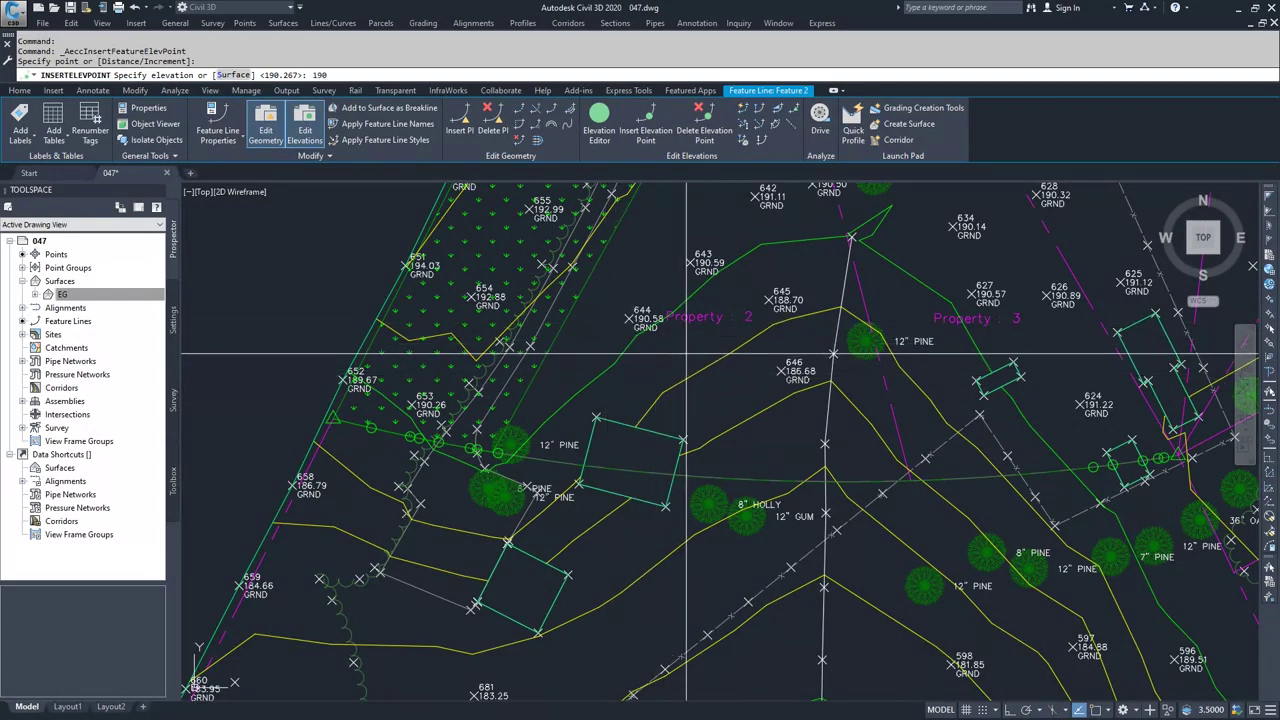
key(Return)
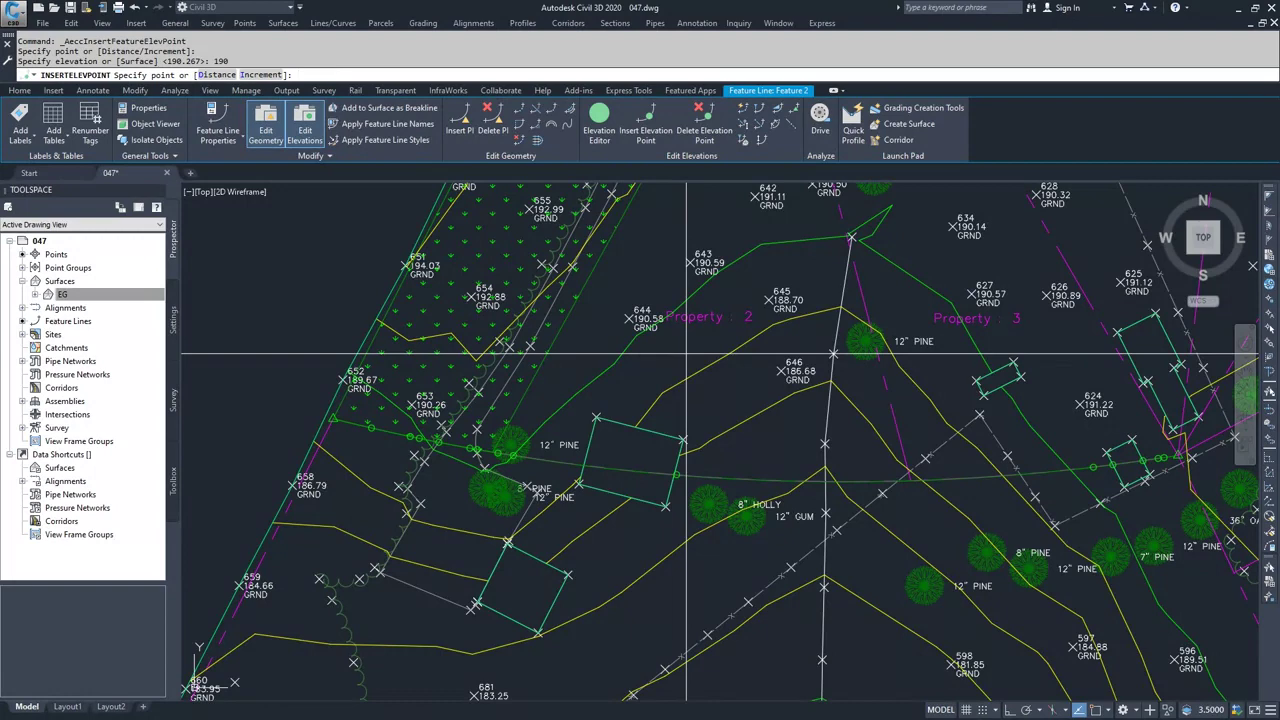
click(652, 130)
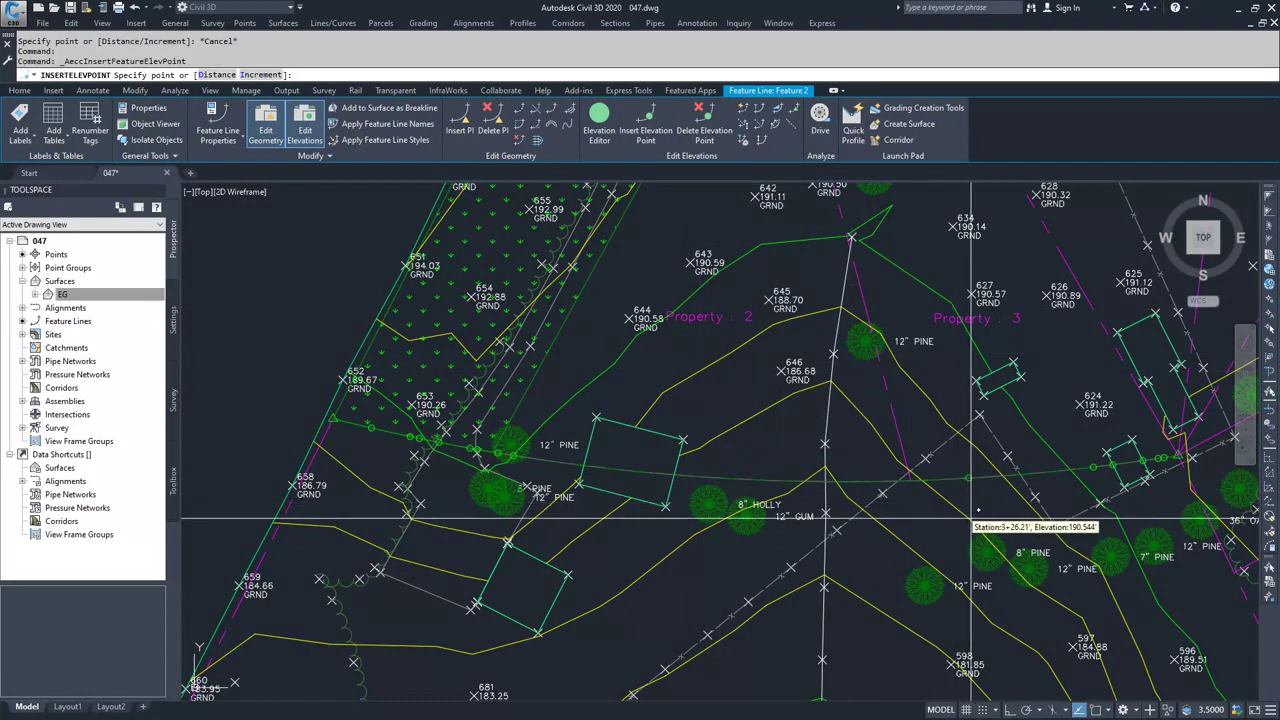
scroll(1063, 503, up, 4)
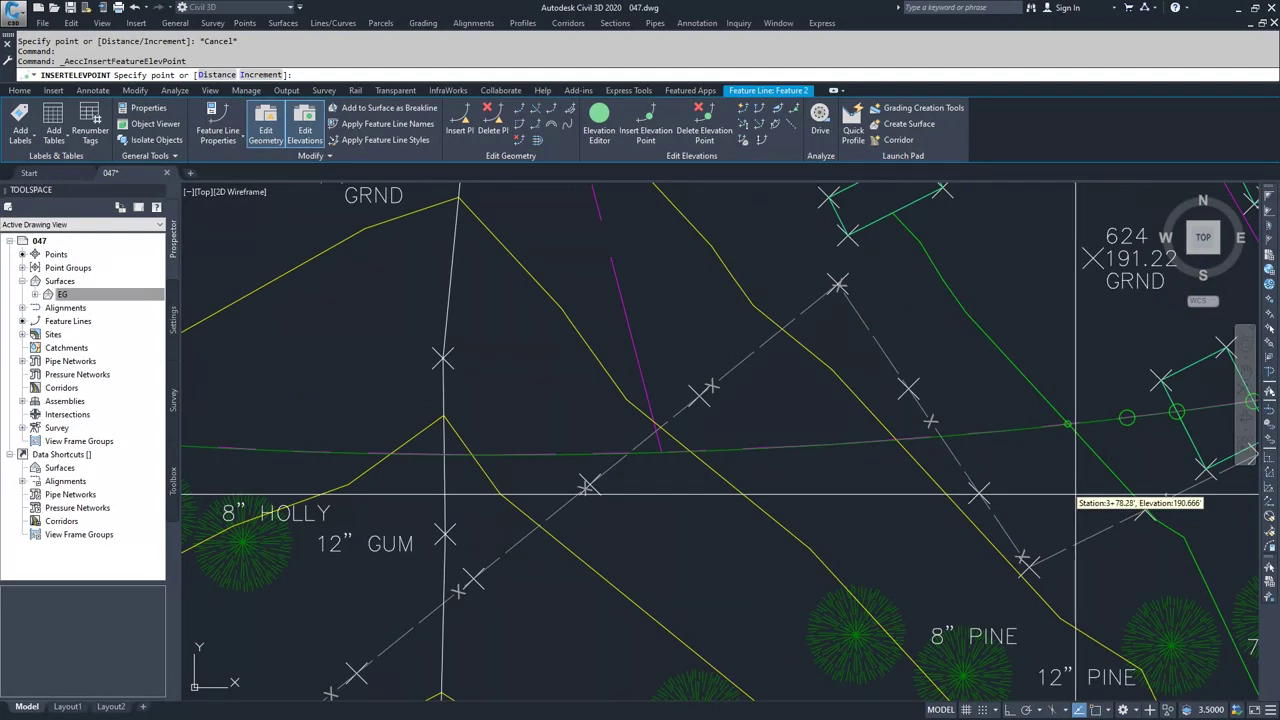
click(1076, 494)
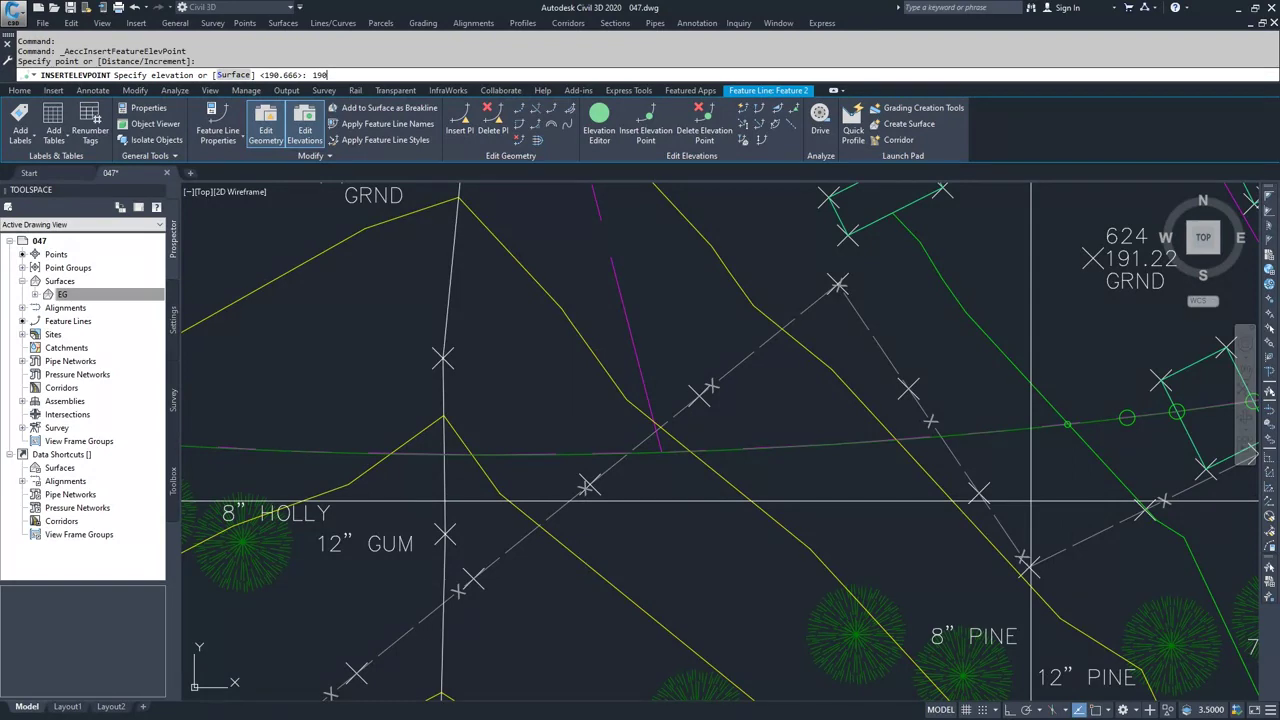
key(Return)
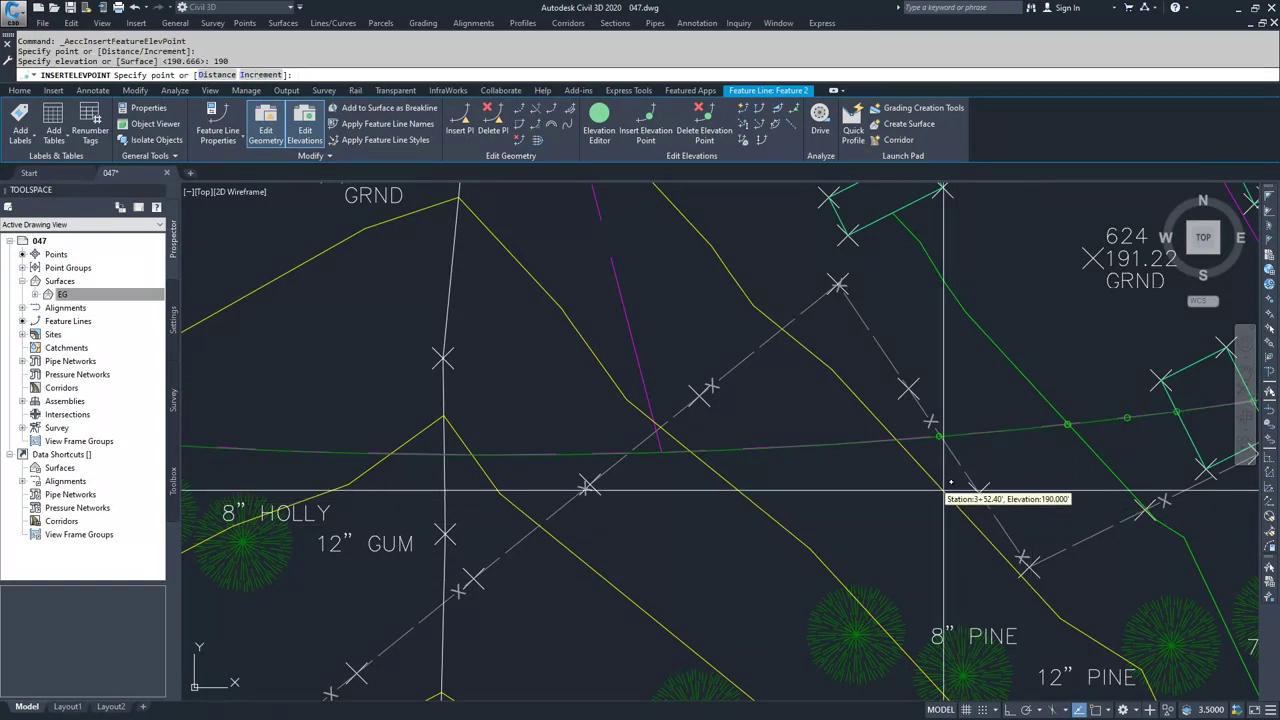
key(Escape)
List Feature 2's stations in the Elevation Editor, confirming 0+93.69 and 3+78.28 at 190.000'
click(880, 442)
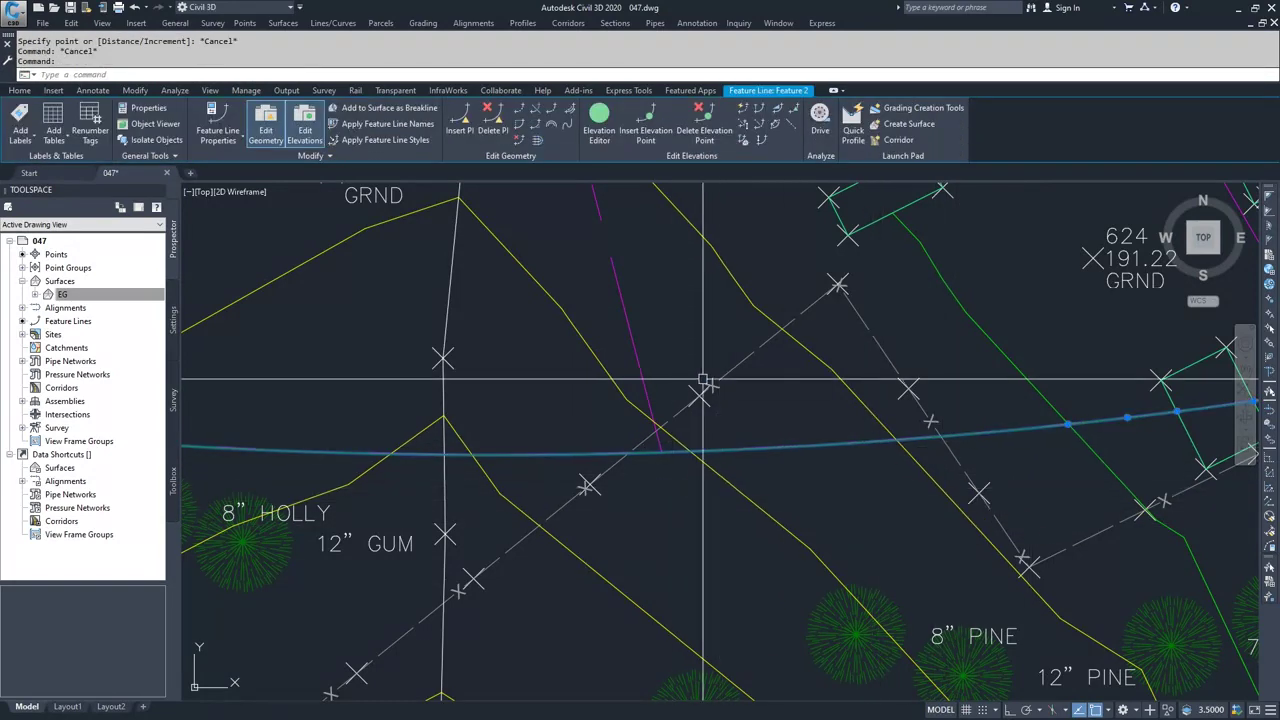
scroll(690, 368, down, 2)
click(600, 133)
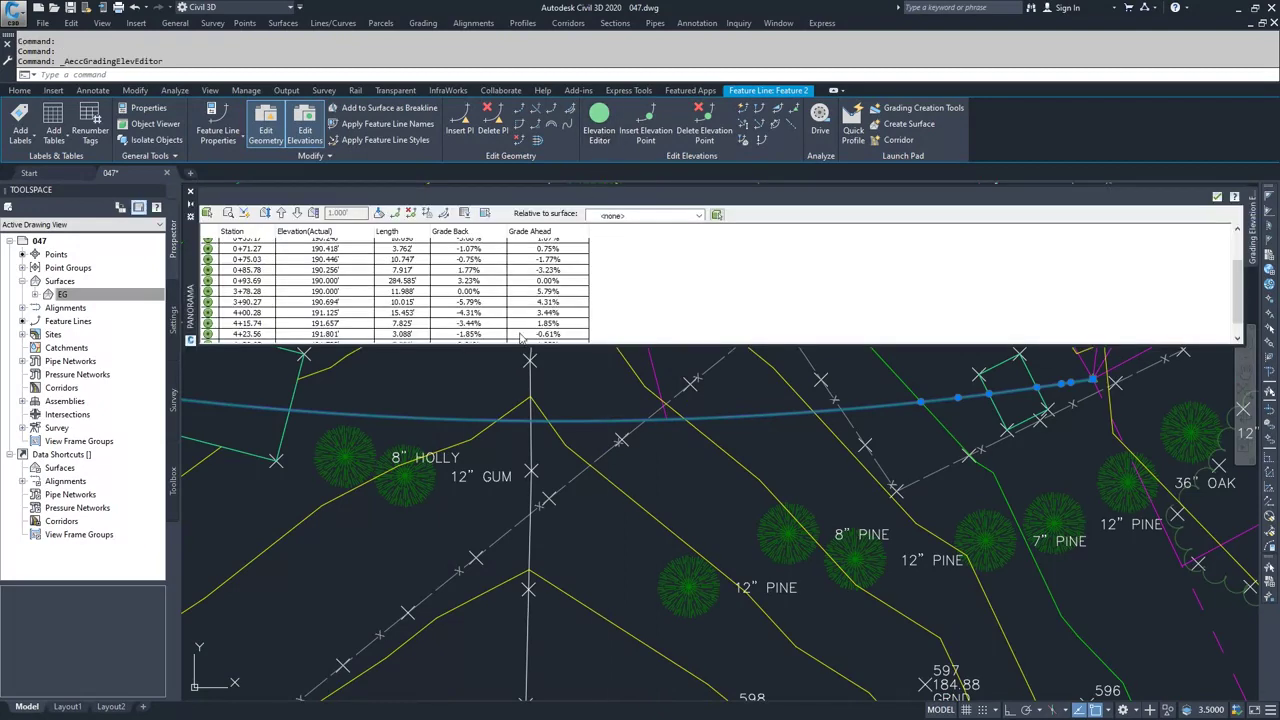
scroll(307, 287, up, 2)
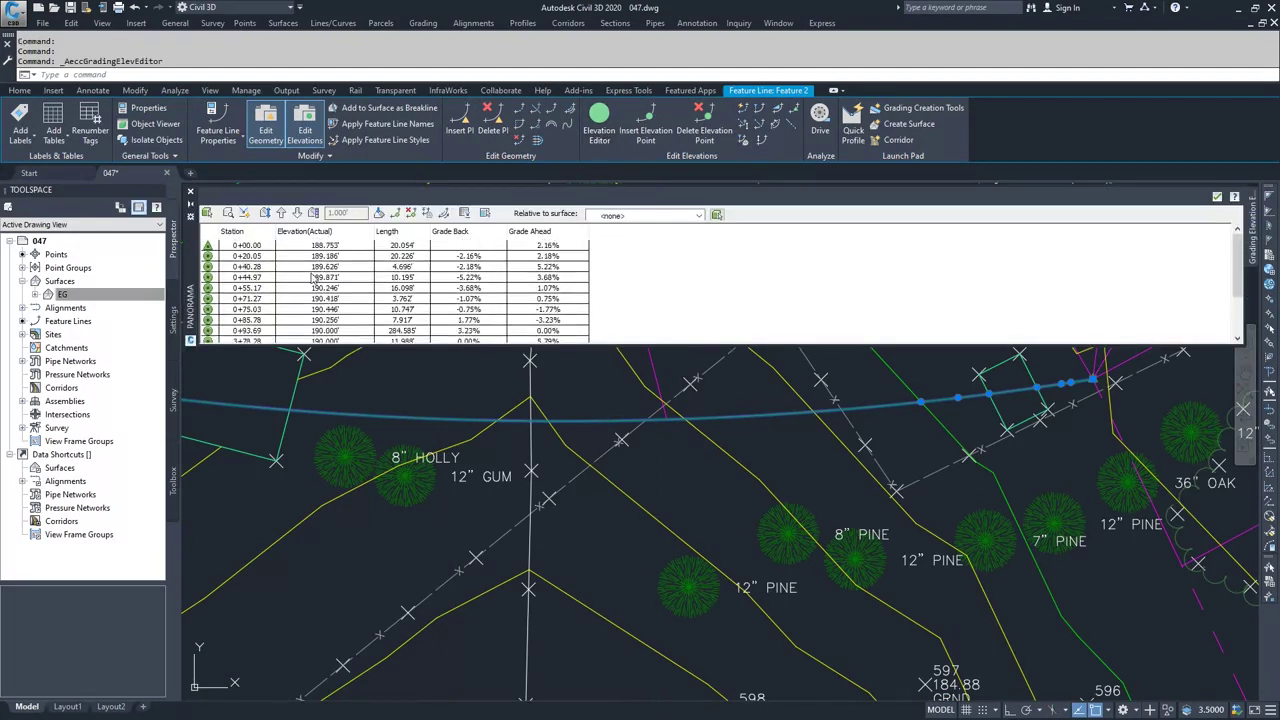
click(233, 248)
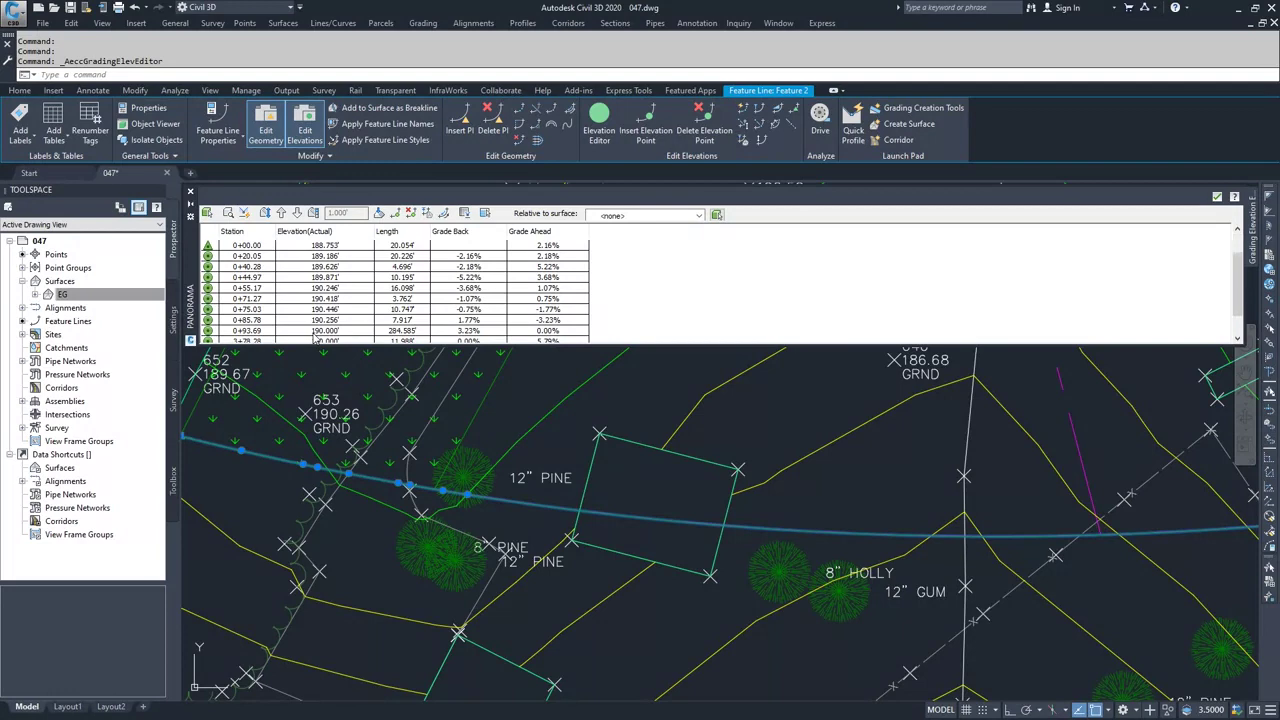
scroll(316, 338, down, 2)
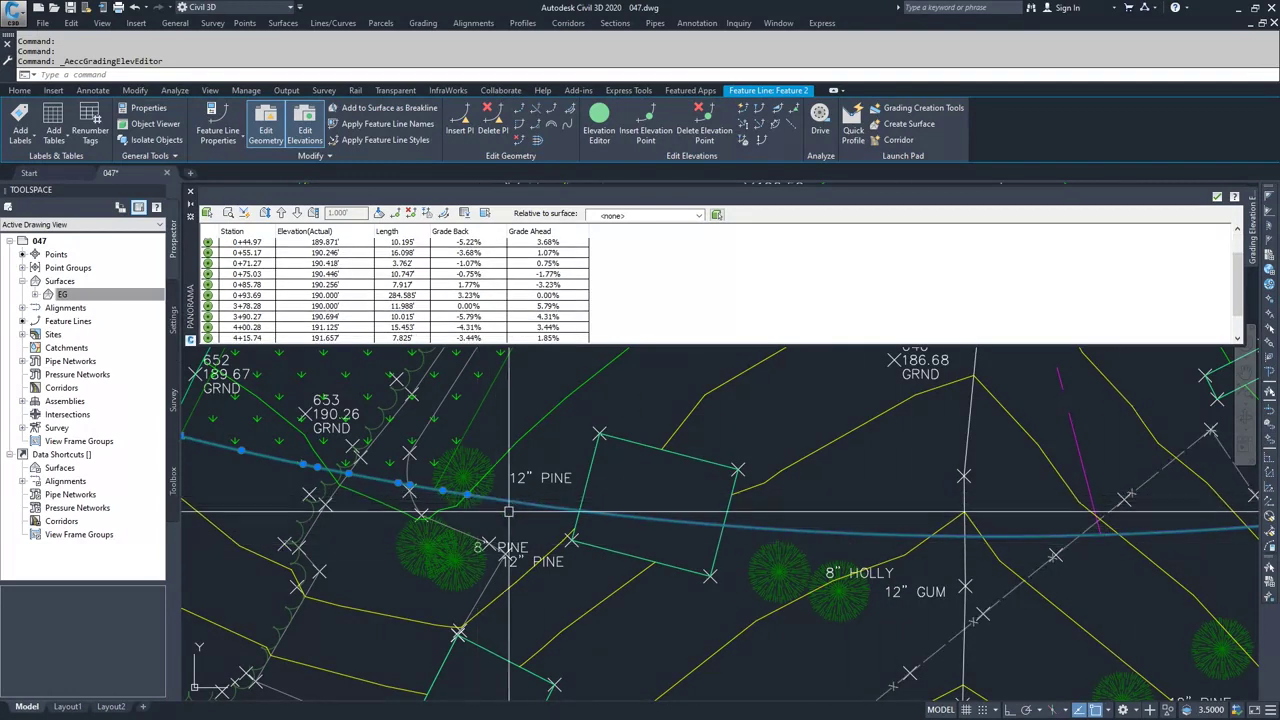
scroll(672, 545, down, 5)
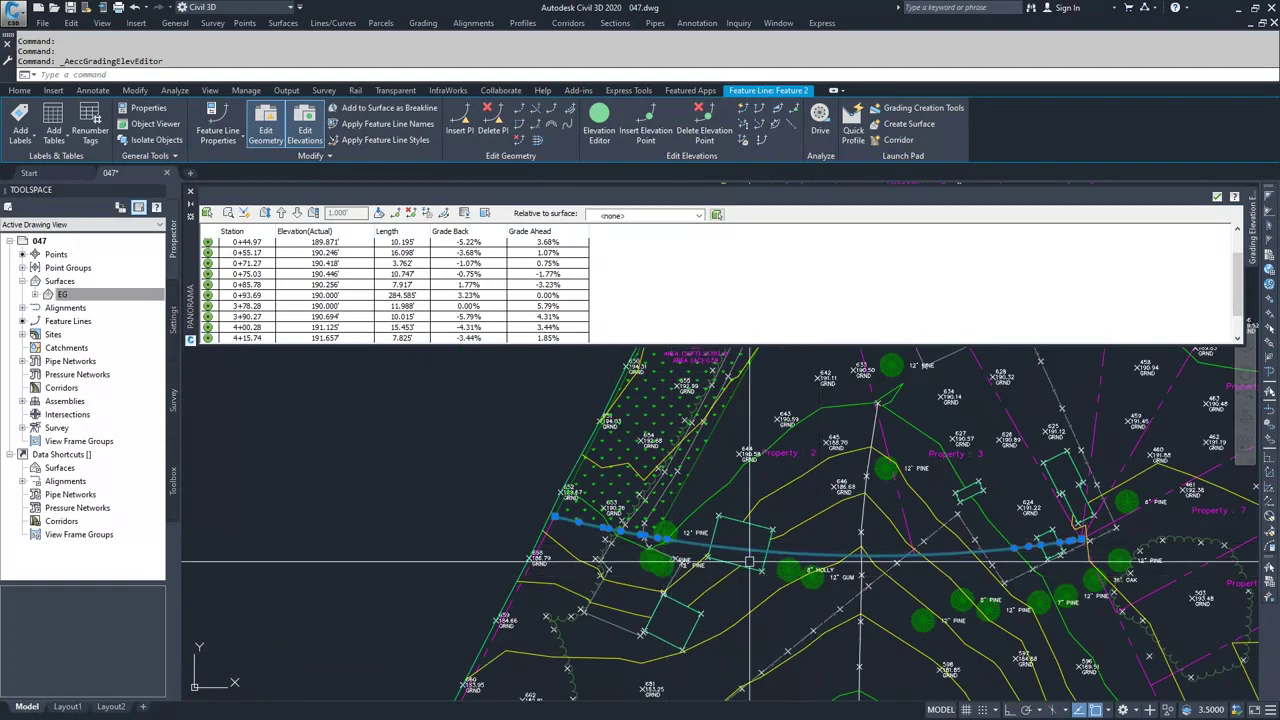